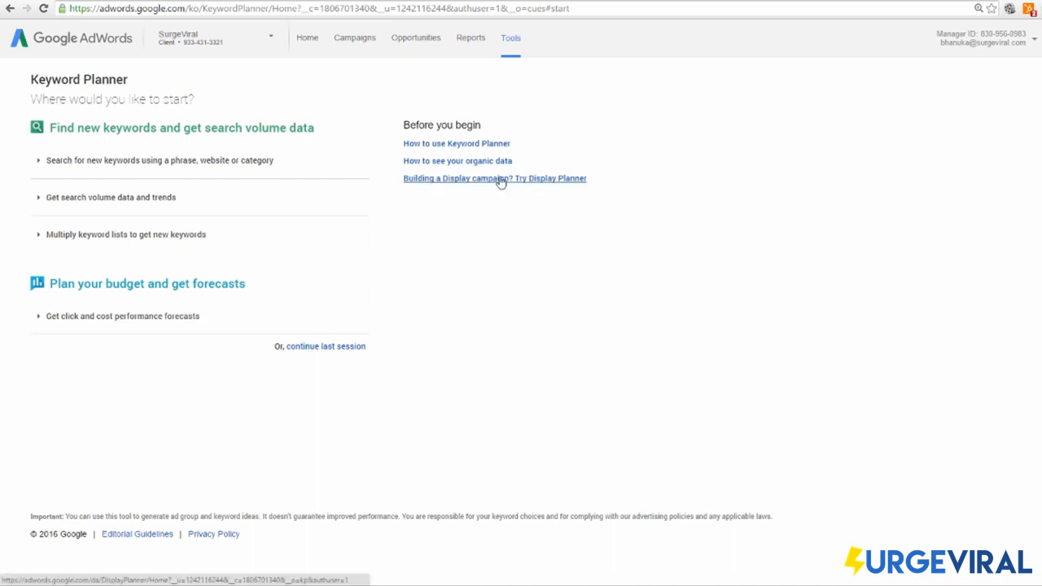
# Open the Keyword Planner among the AdWords tools
pyautogui.click(511, 51)
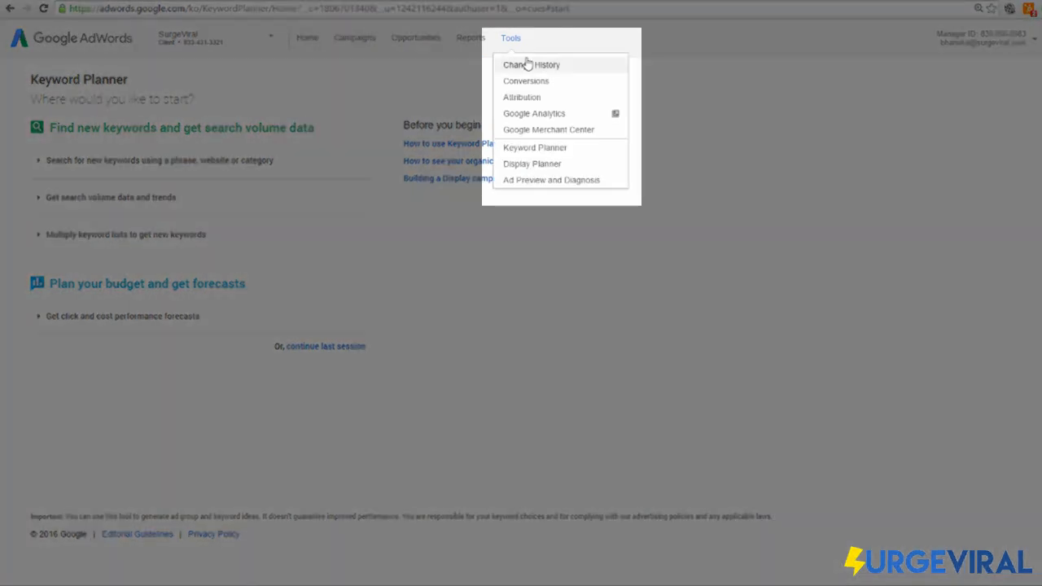
pyautogui.click(513, 41)
pyautogui.click(518, 43)
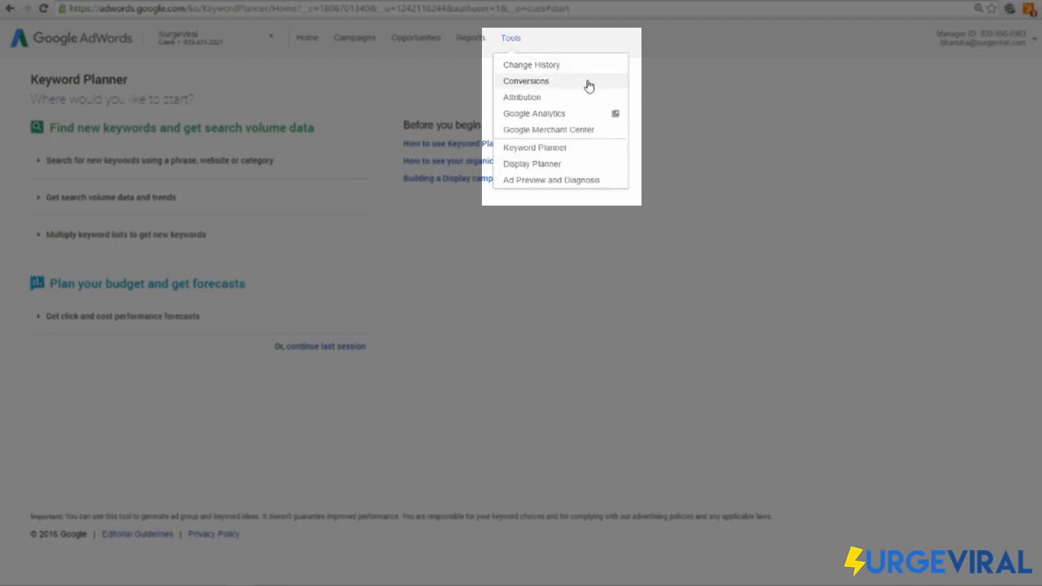
pyautogui.click(588, 153)
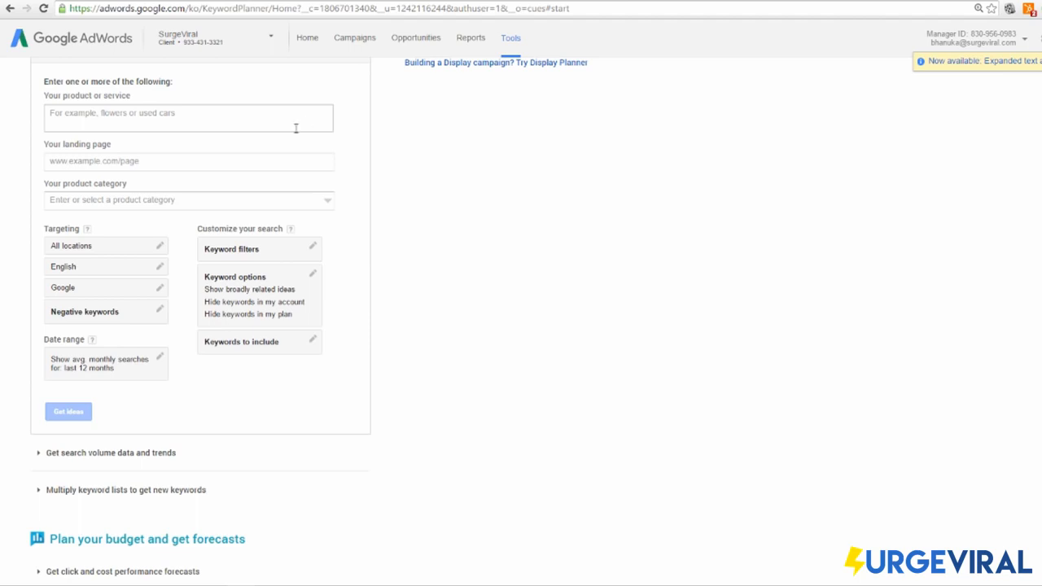
# Enter "Social media management" as the product or service for the new keyword search
pyautogui.click(268, 122)
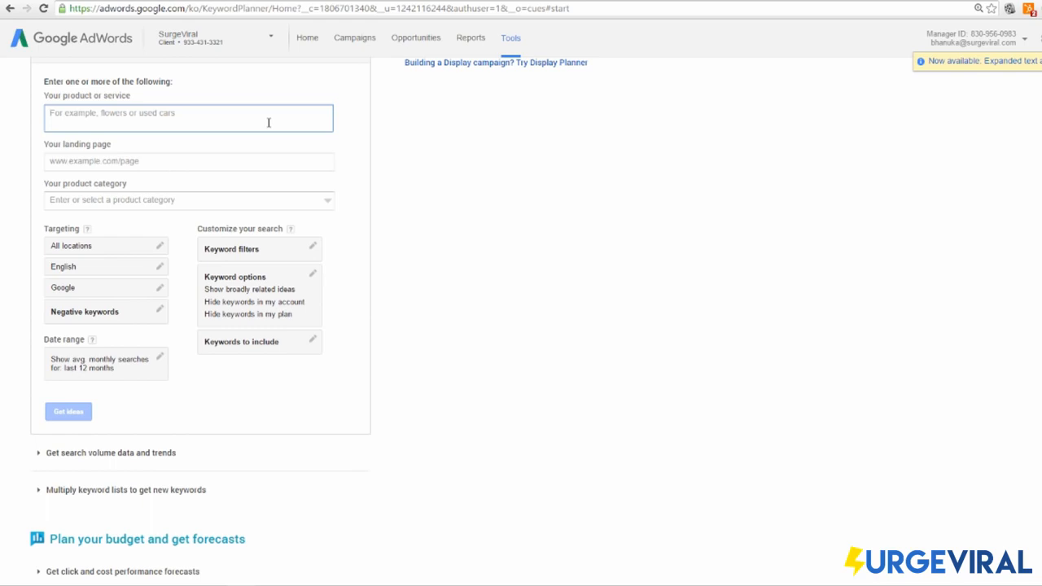
pyautogui.write('Social')
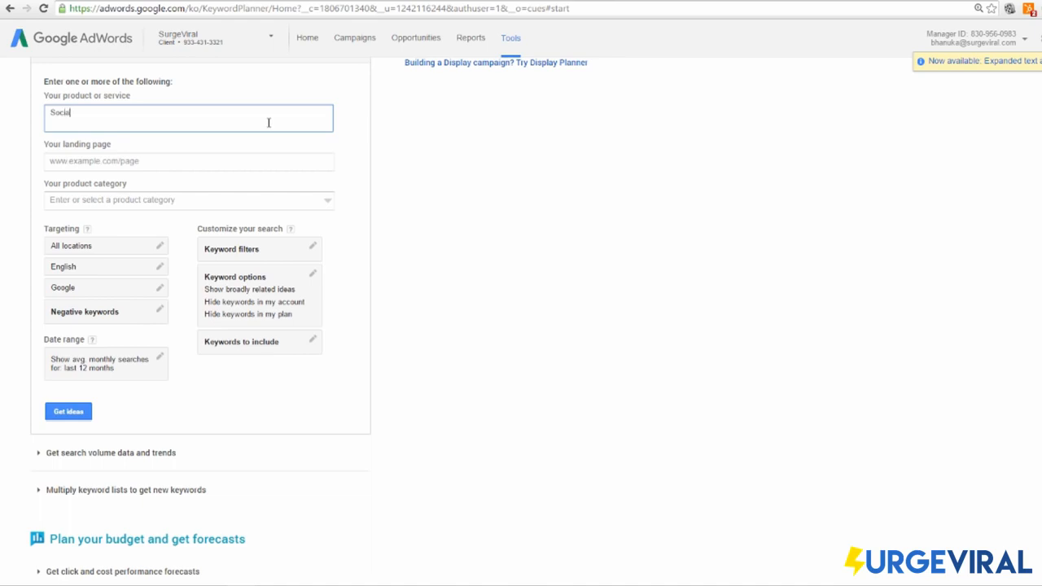
pyautogui.write(' media agency')
pyautogui.press('BackSpace')
pyautogui.press('BackSpace')
pyautogui.press('BackSpace')
pyautogui.press('BackSpace')
pyautogui.press('BackSpace')
pyautogui.press('BackSpace')
pyautogui.write('mar')
pyautogui.write('agem')
pyautogui.write('ent')
pyautogui.click(206, 160)
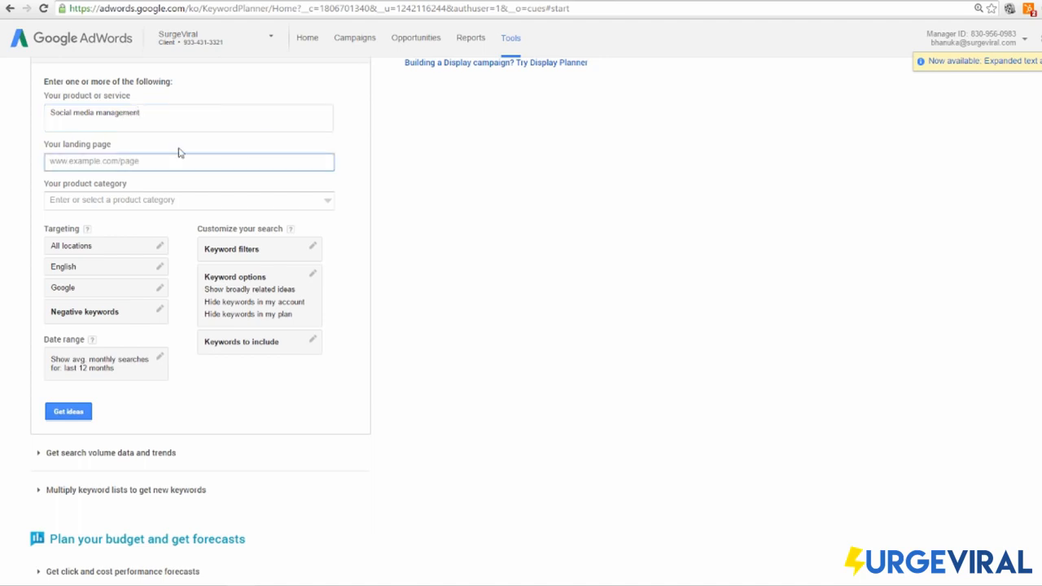
pyautogui.write('https:')
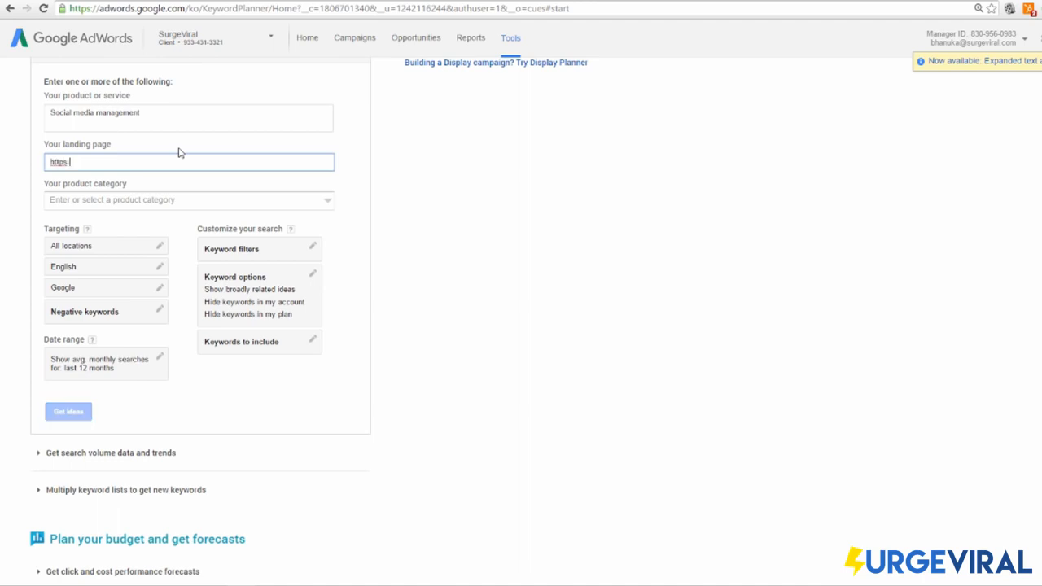
pyautogui.write('//surgev')
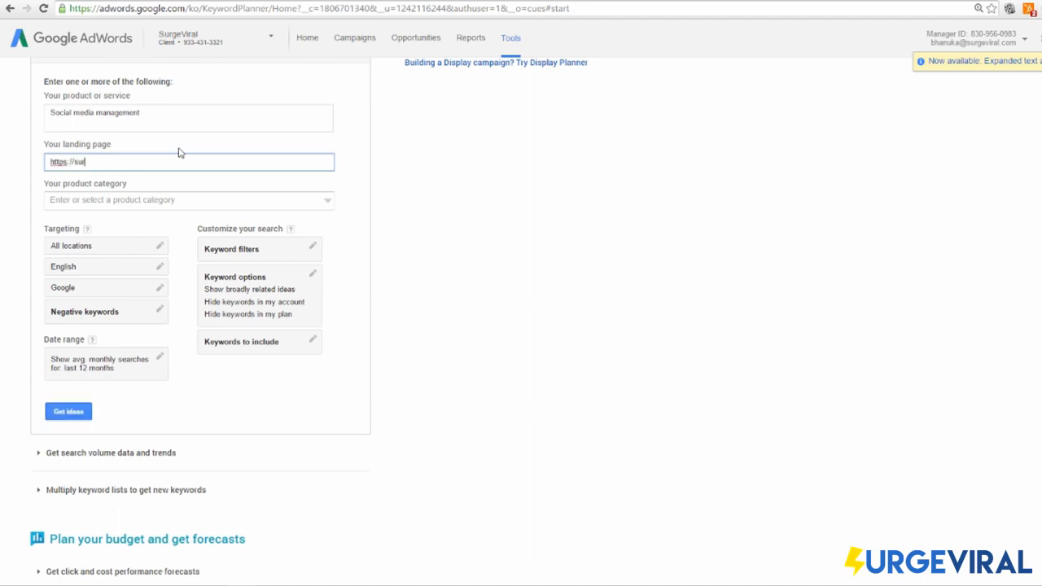
pyautogui.write('iral')
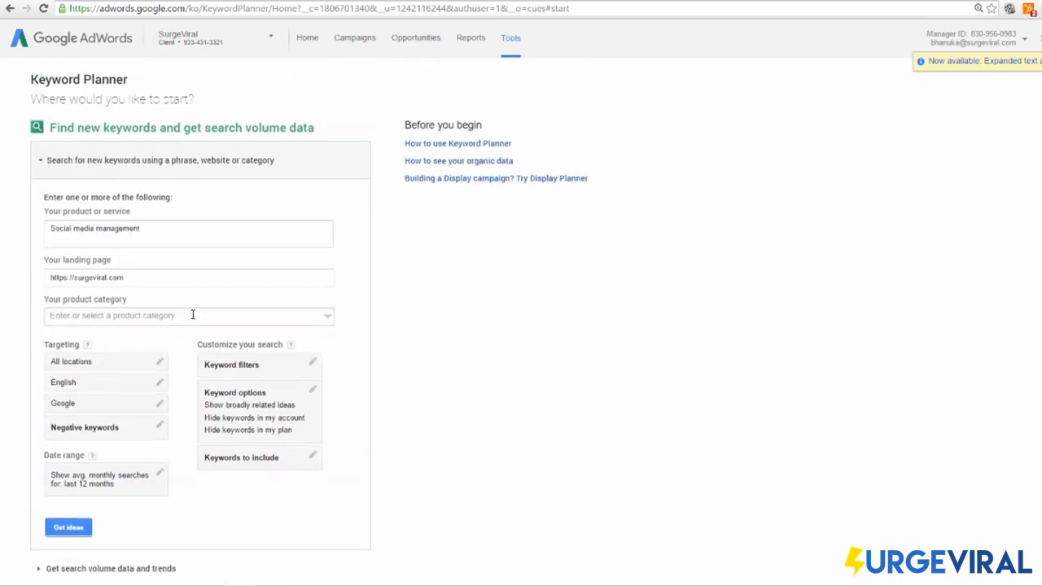
pyautogui.rightClick(87, 349)
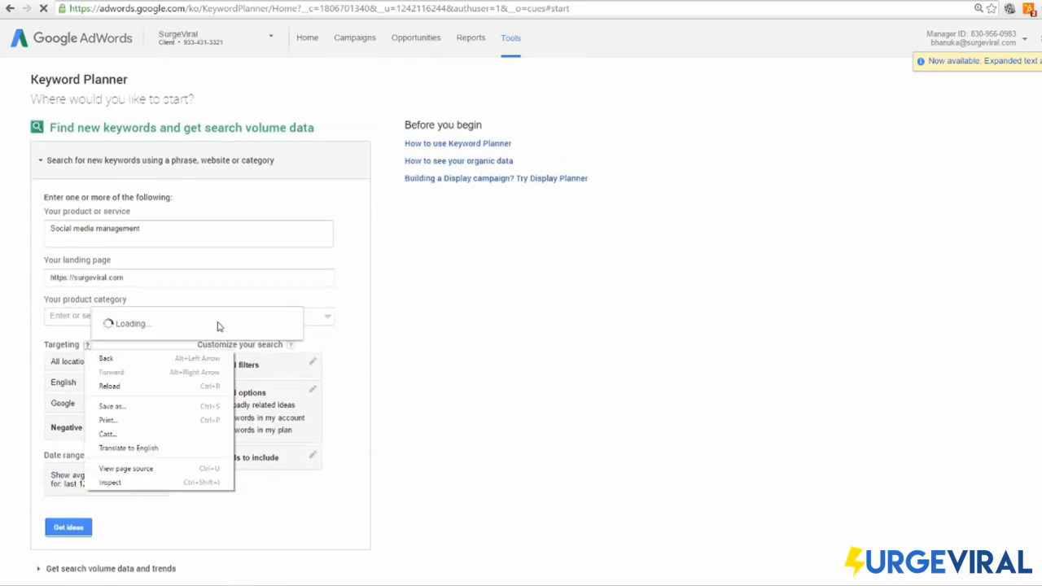
pyautogui.click(427, 306)
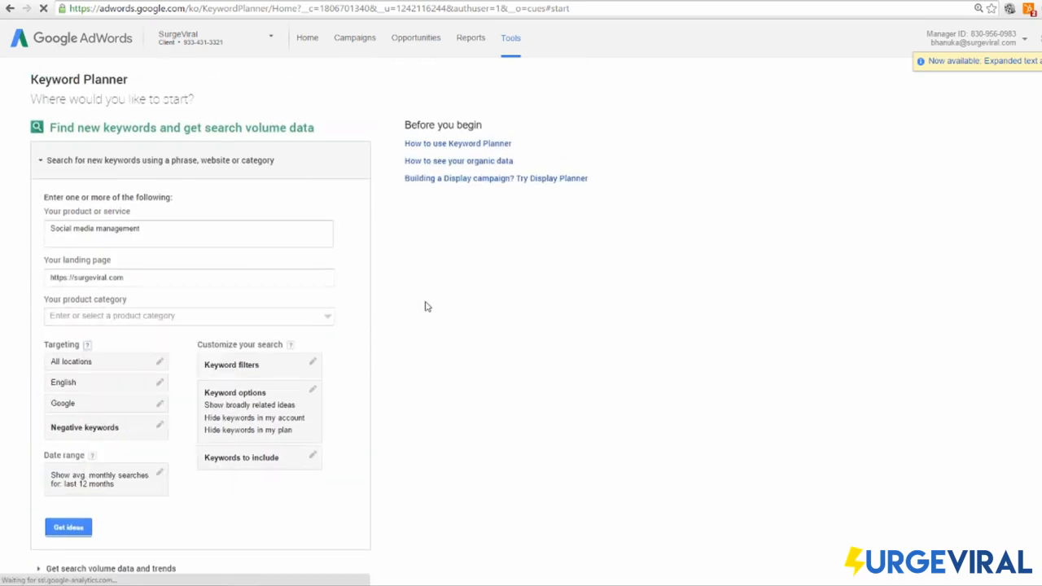
# Change the location targeting to United Kingdom and dismiss the expanded text ads notification
pyautogui.click(160, 362)
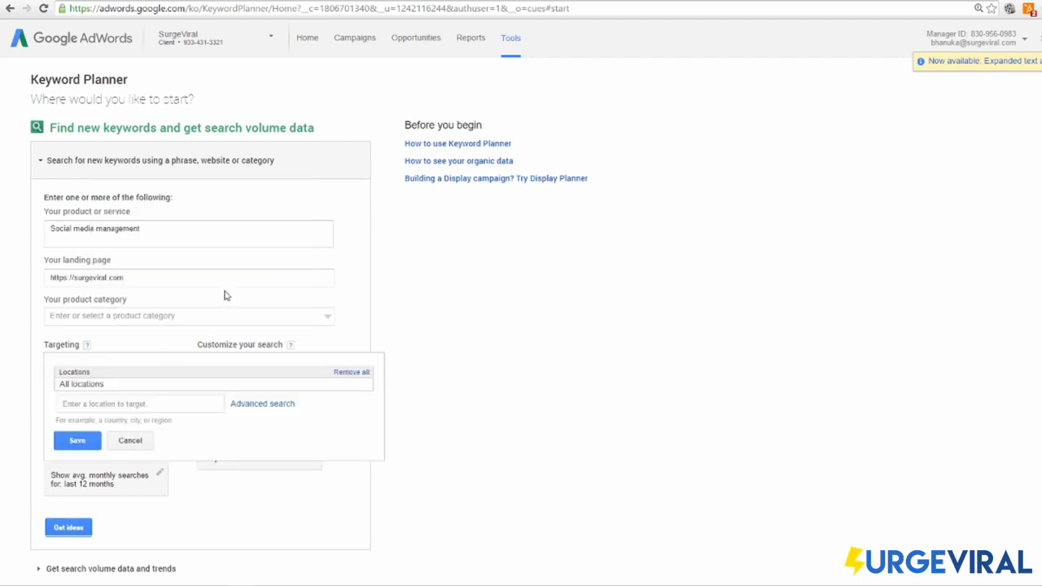
pyautogui.click(153, 402)
pyautogui.write('united')
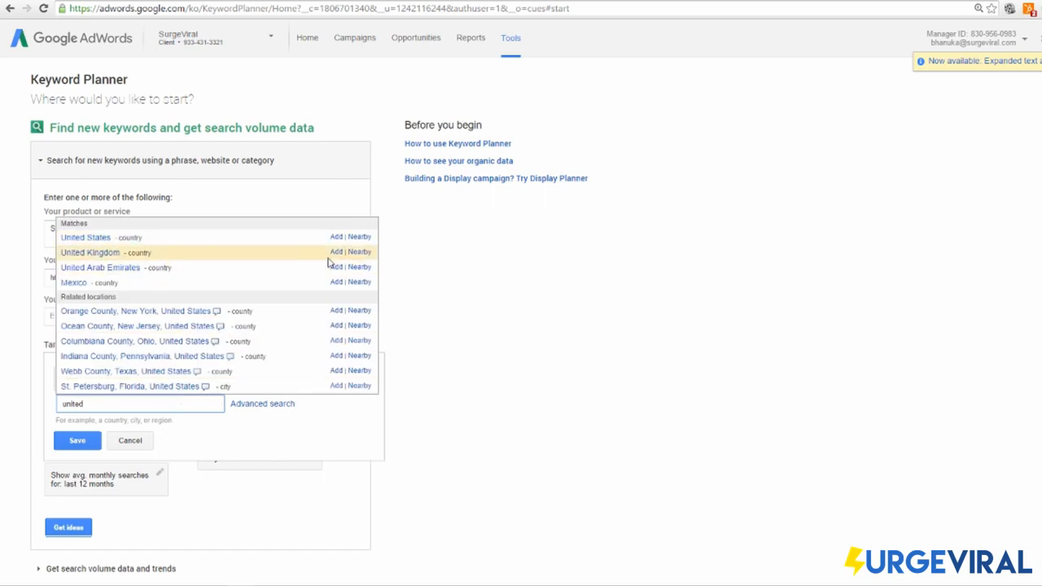
pyautogui.click(335, 252)
pyautogui.click(87, 442)
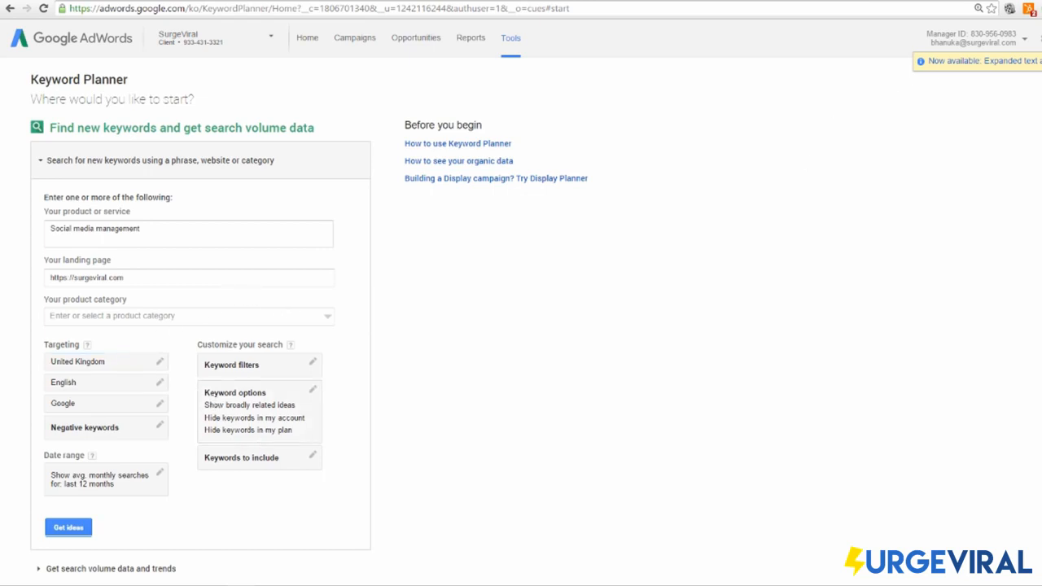
pyautogui.click(1039, 36)
pyautogui.click(1039, 37)
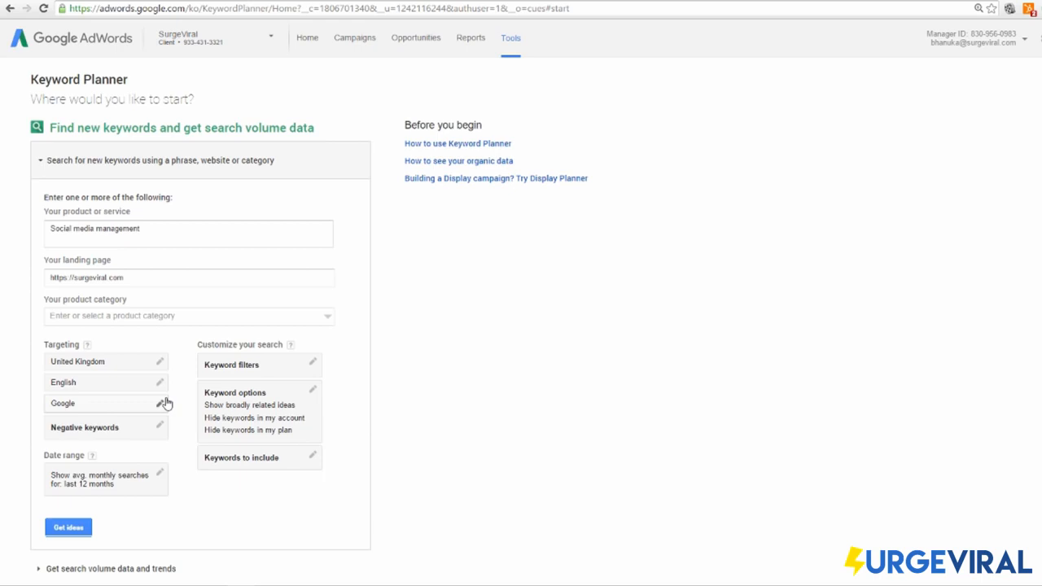
pyautogui.click(111, 226)
pyautogui.moveTo(140, 229); pyautogui.dragTo(48, 236)
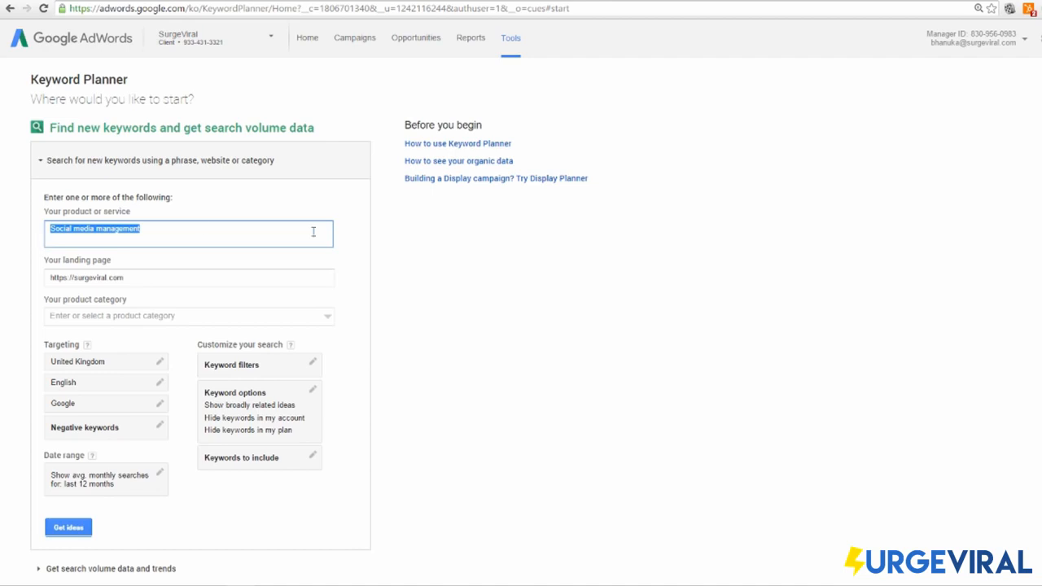
pyautogui.click(392, 247)
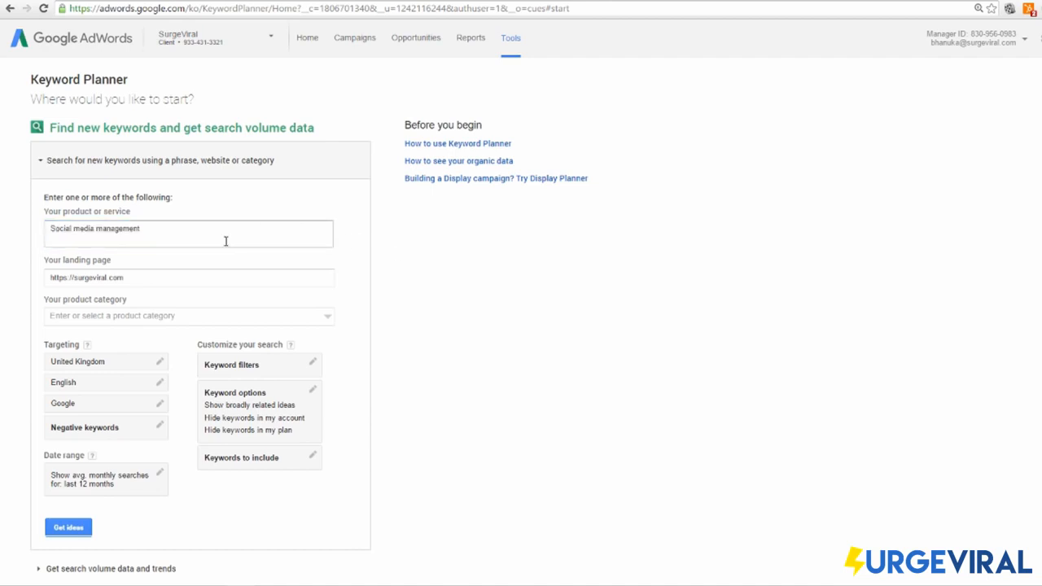
pyautogui.click(184, 237)
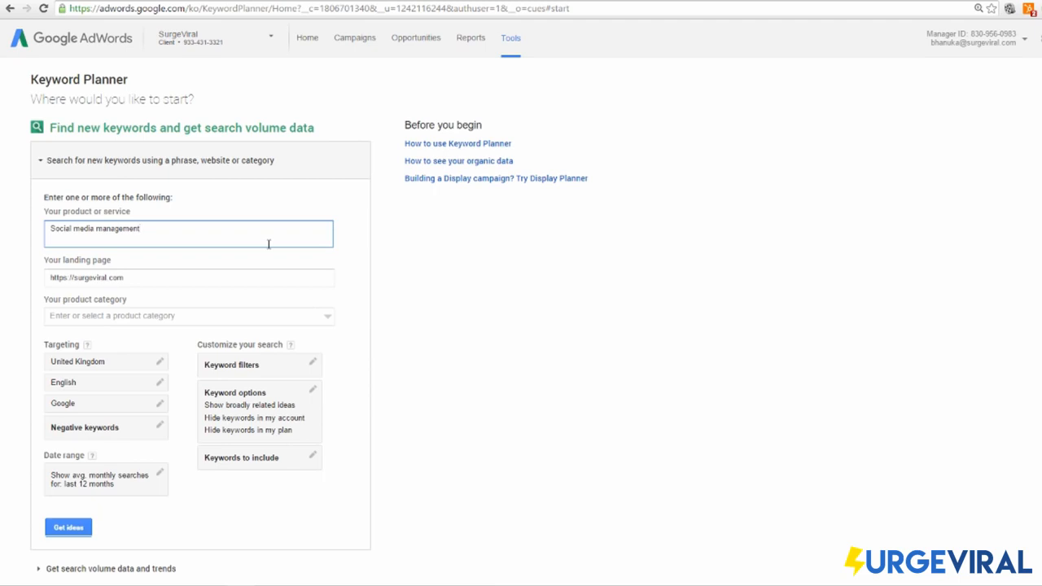
pyautogui.scroll(-2, 225, 226)
pyautogui.scroll(1, 211, 204)
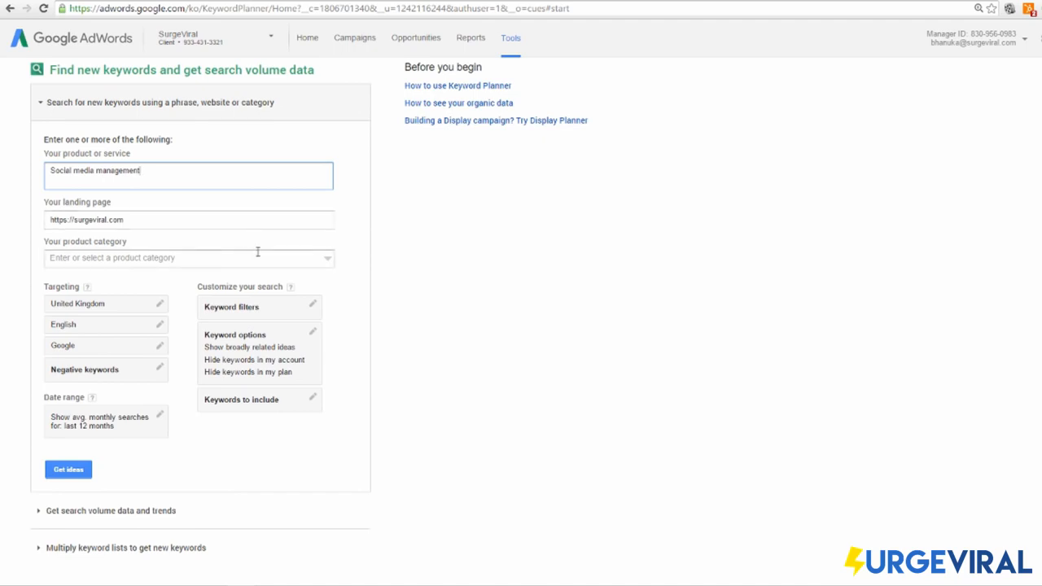
pyautogui.moveTo(51, 171); pyautogui.dragTo(174, 176)
pyautogui.click(368, 238)
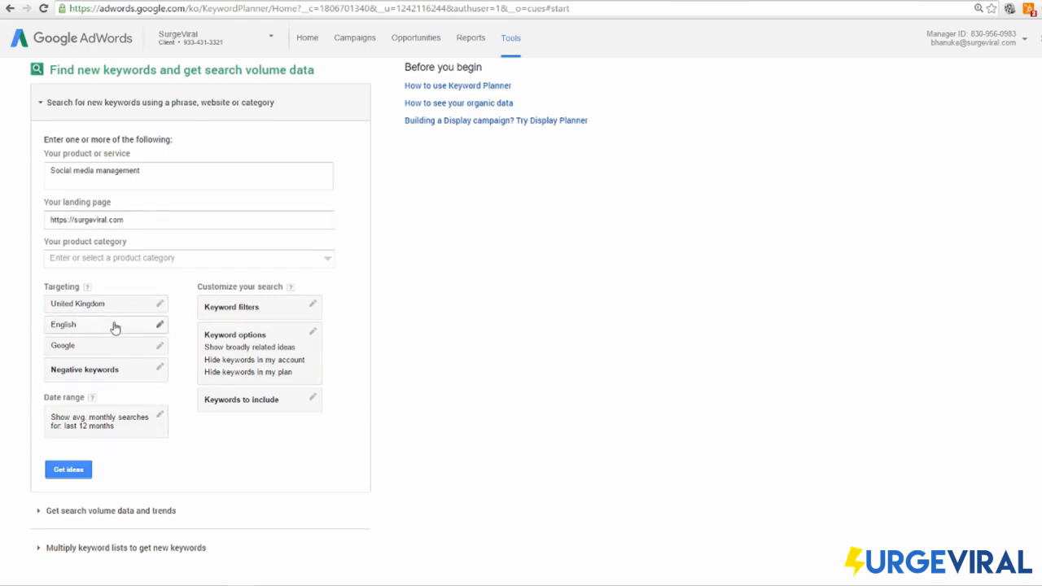
# Examine the search network targeting choices and the explanation of the negative keywords setting
pyautogui.click(126, 349)
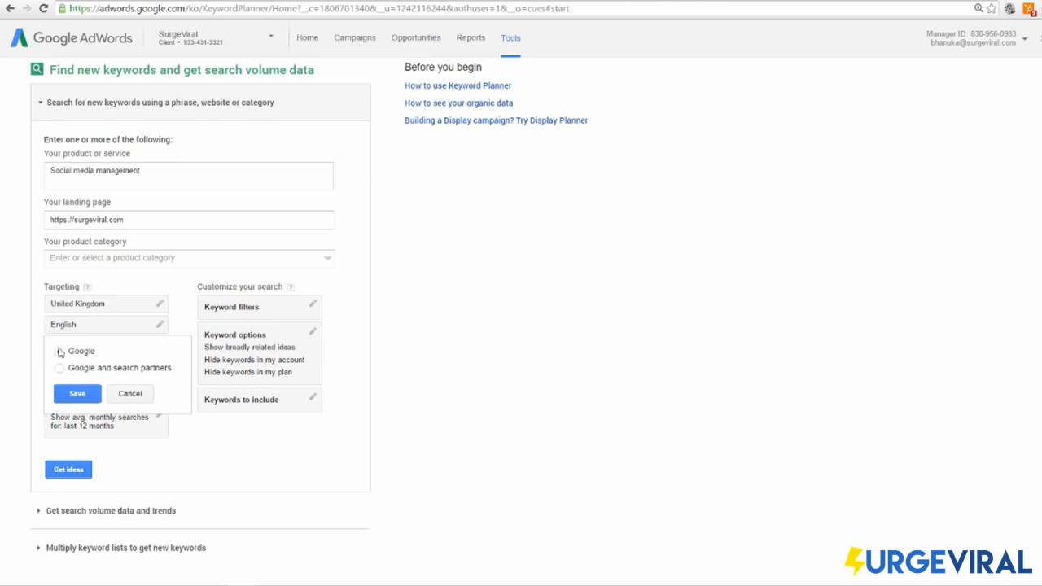
pyautogui.click(26, 330)
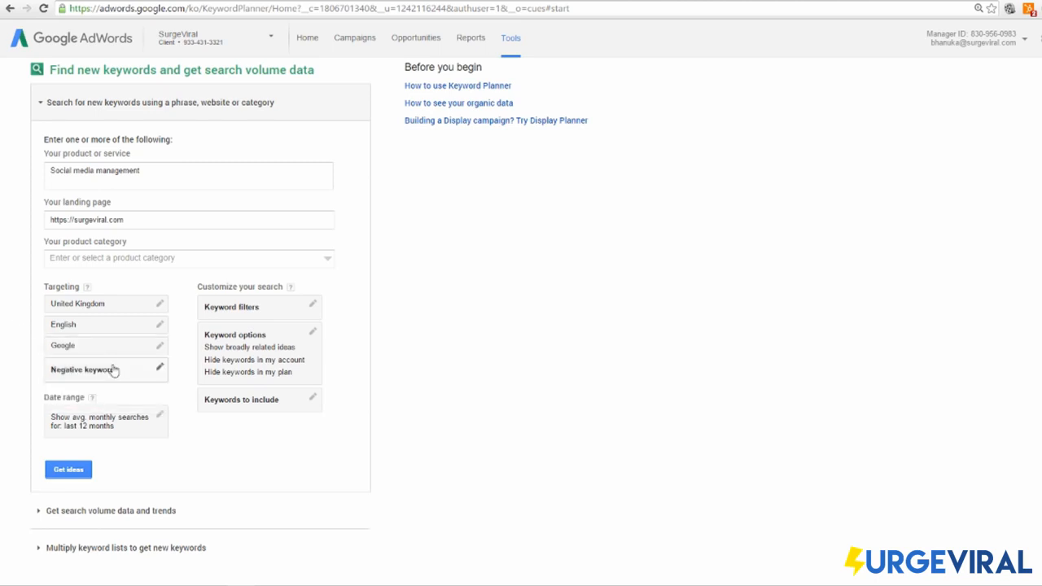
pyautogui.scroll(-2, 107, 361)
pyautogui.click(116, 200)
pyautogui.scroll(2, 159, 394)
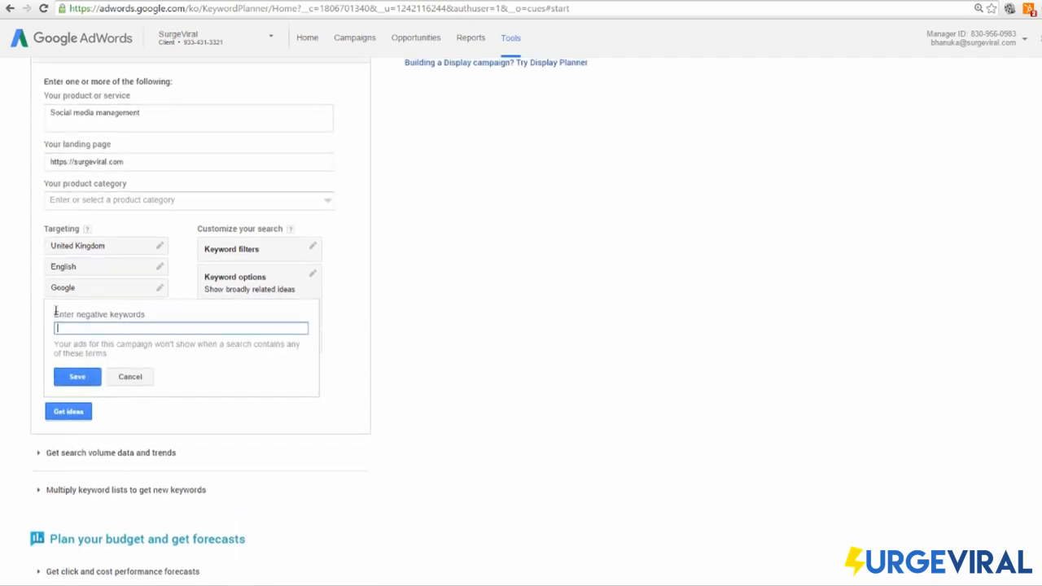
pyautogui.moveTo(55, 314); pyautogui.dragTo(128, 353)
pyautogui.scroll(2, 402, 282)
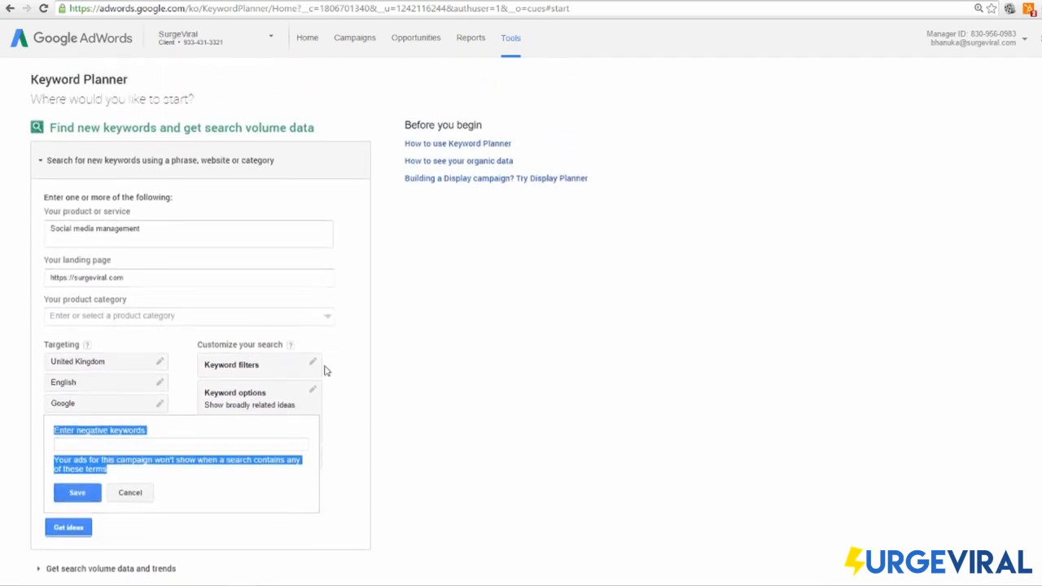
pyautogui.click(184, 444)
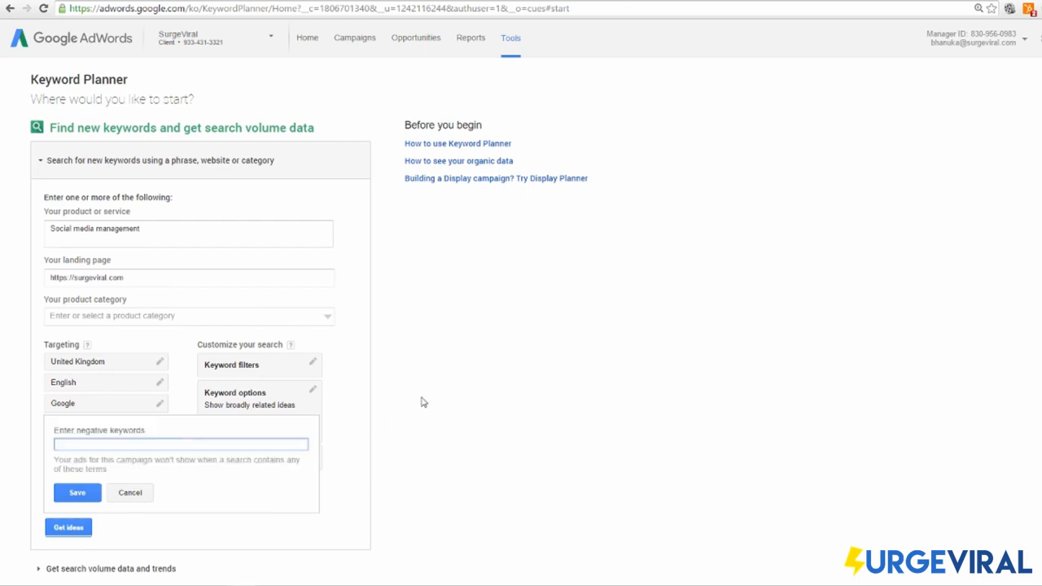
pyautogui.scroll(-3, 407, 410)
pyautogui.scroll(2, 405, 411)
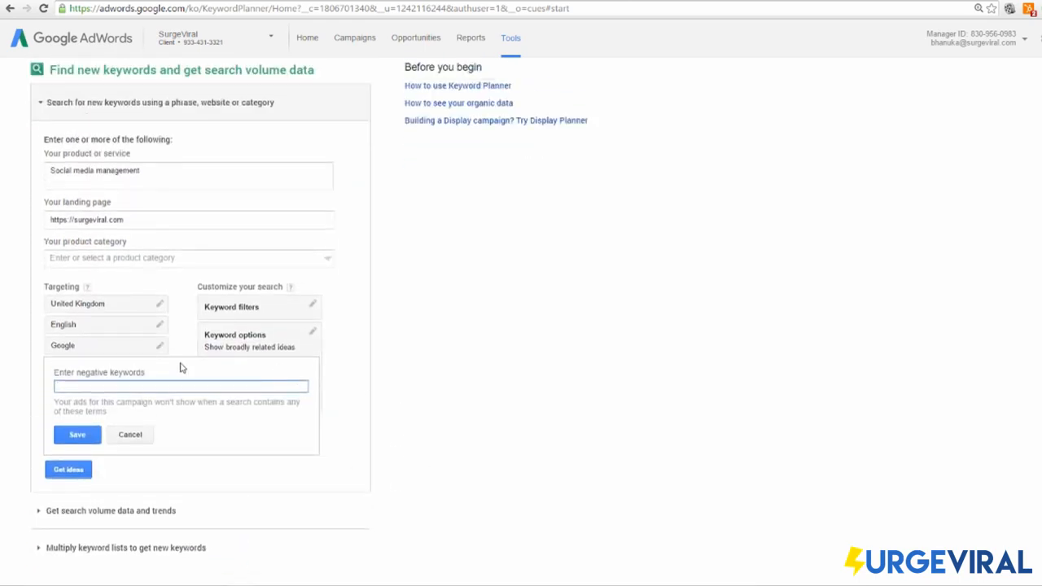
pyautogui.moveTo(181, 364); pyautogui.dragTo(198, 350)
pyautogui.click(434, 216)
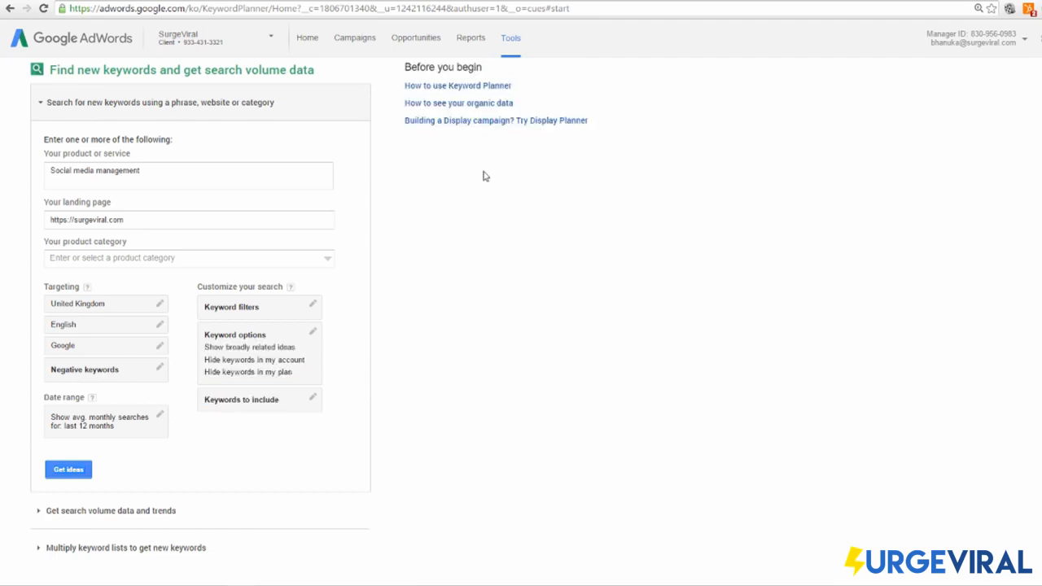
# Add "tools" as a negative keyword and save it
pyautogui.click(158, 369)
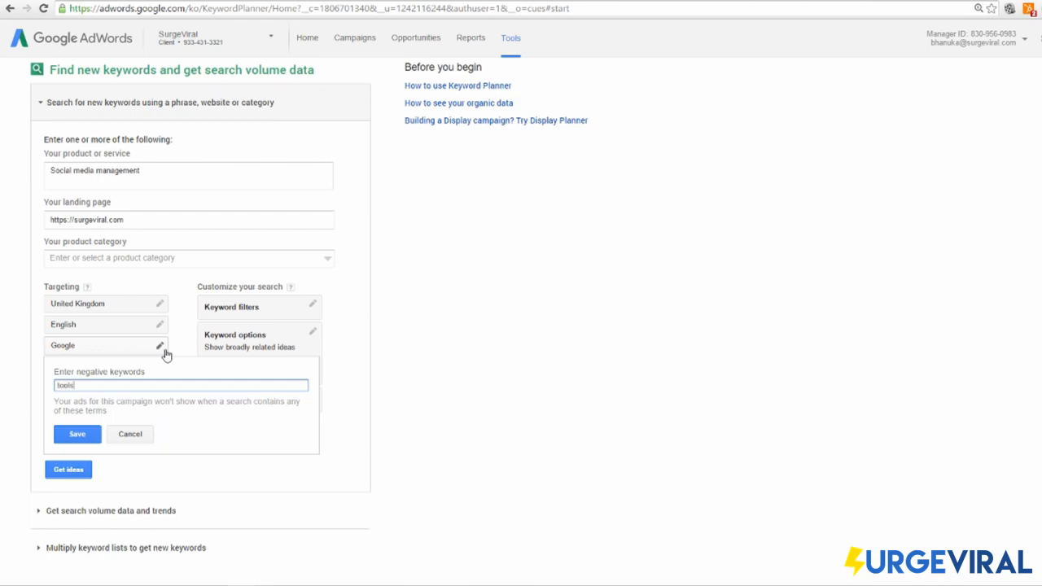
pyautogui.click(88, 440)
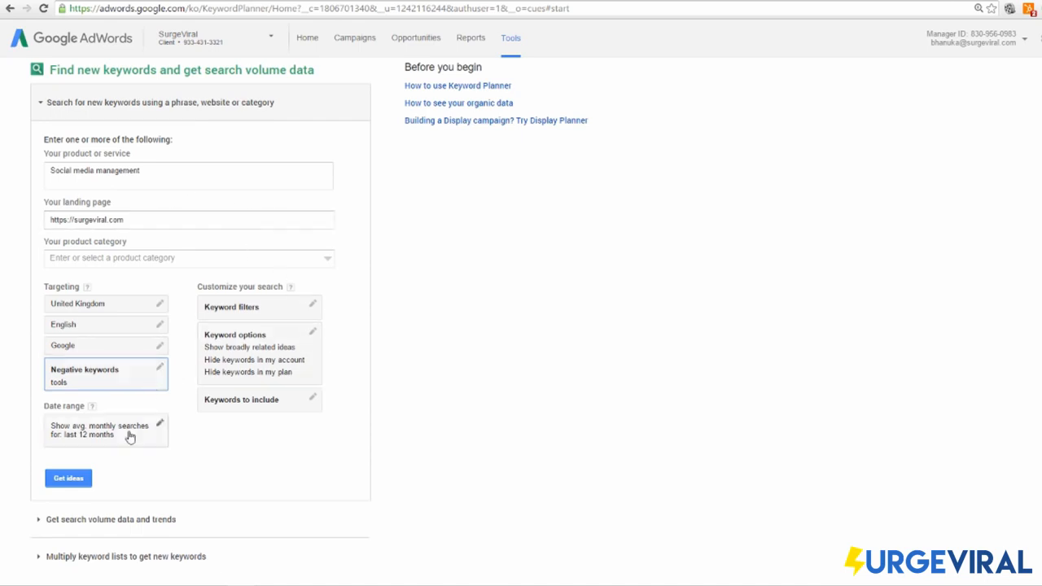
# Set the date range for average monthly searches to Jul 2014 through Jun 2016 and save it
pyautogui.click(154, 420)
pyautogui.scroll(-1, 245, 433)
pyautogui.click(89, 388)
pyautogui.scroll(-4, 97, 391)
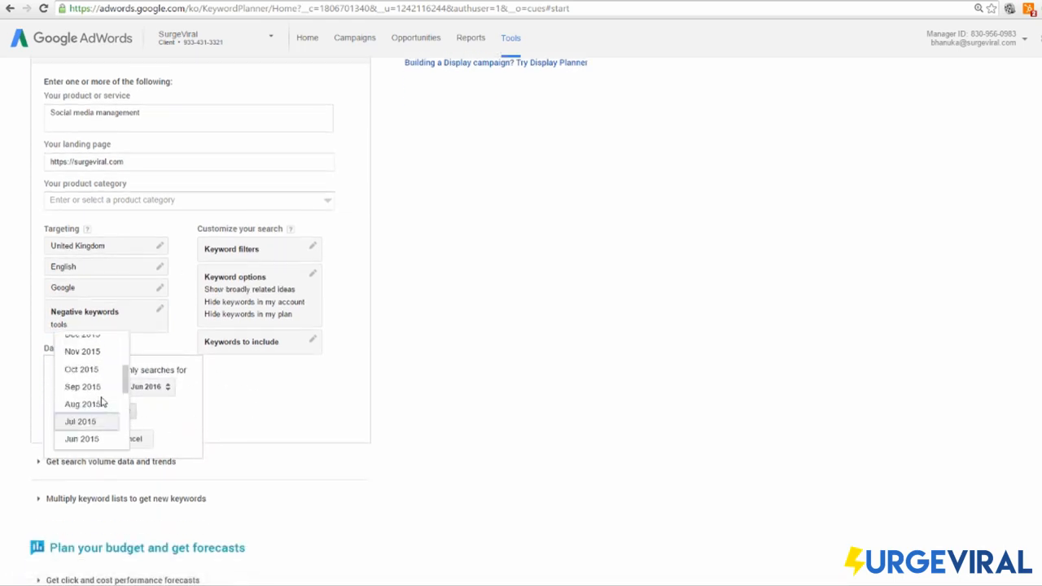
pyautogui.scroll(-3, 106, 377)
pyautogui.click(80, 304)
pyautogui.scroll(1, 143, 284)
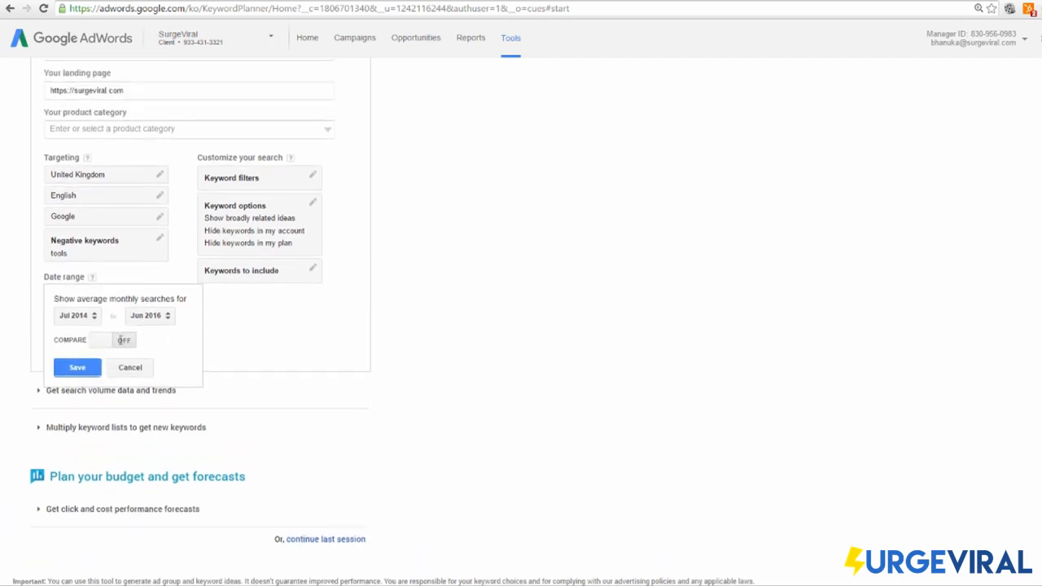
pyautogui.click(77, 367)
# Examine the keyword filters and the comparison choices for average monthly searches, leaving all filters empty
pyautogui.scroll(1, 96, 349)
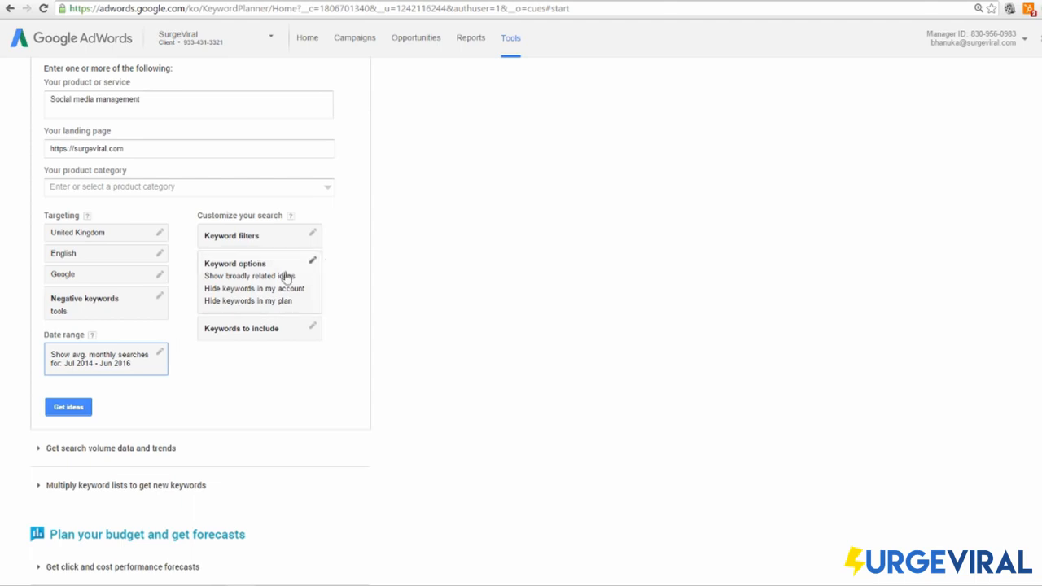
pyautogui.scroll(1, 244, 252)
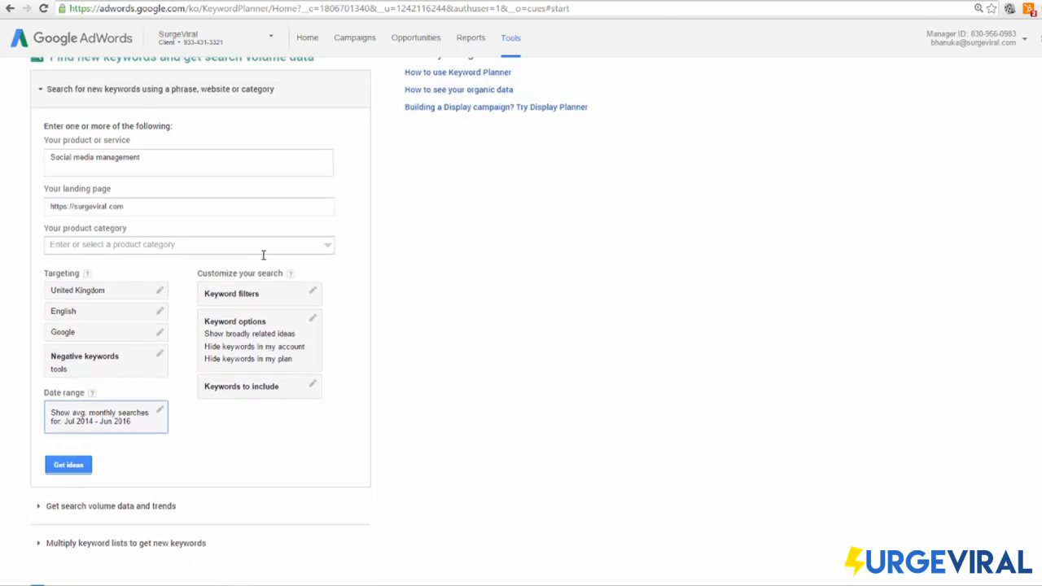
pyautogui.click(312, 292)
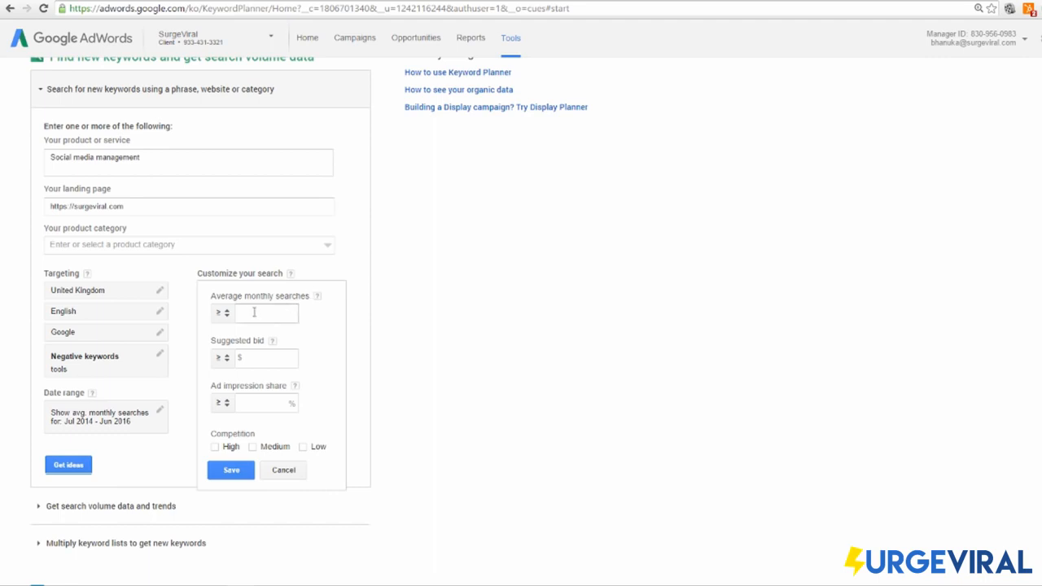
pyautogui.click(226, 315)
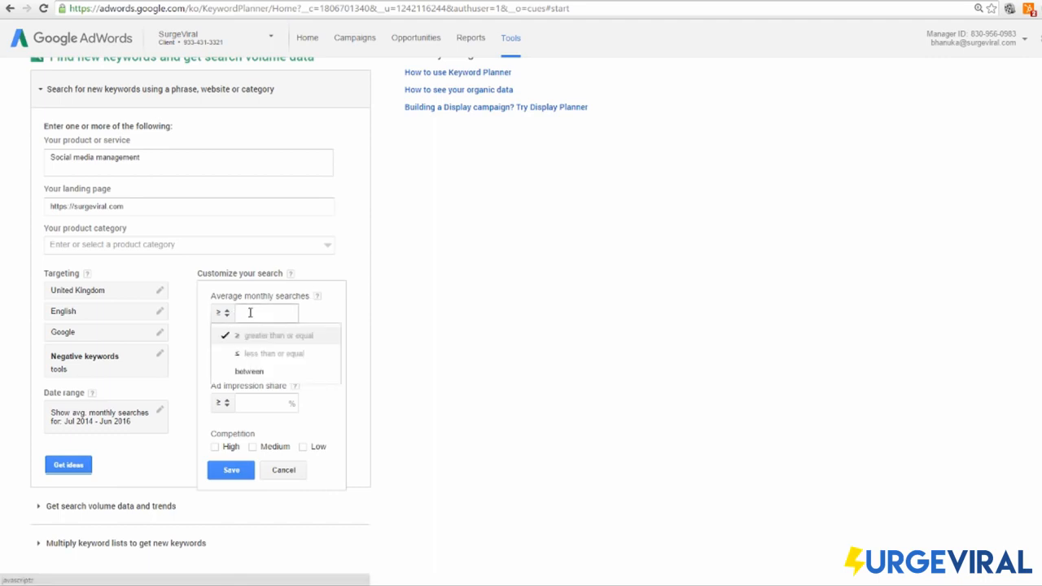
pyautogui.click(253, 314)
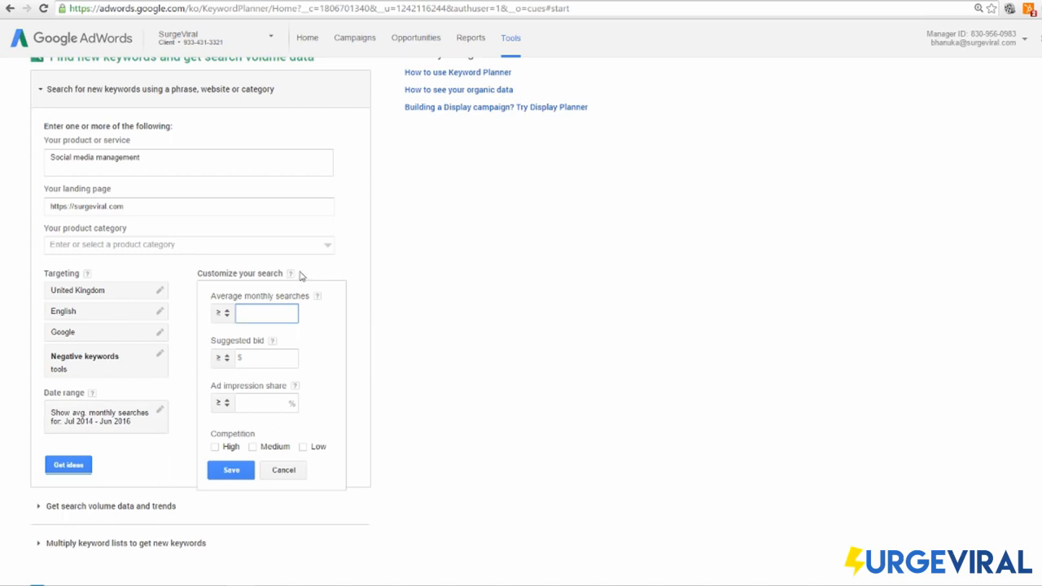
pyautogui.click(350, 272)
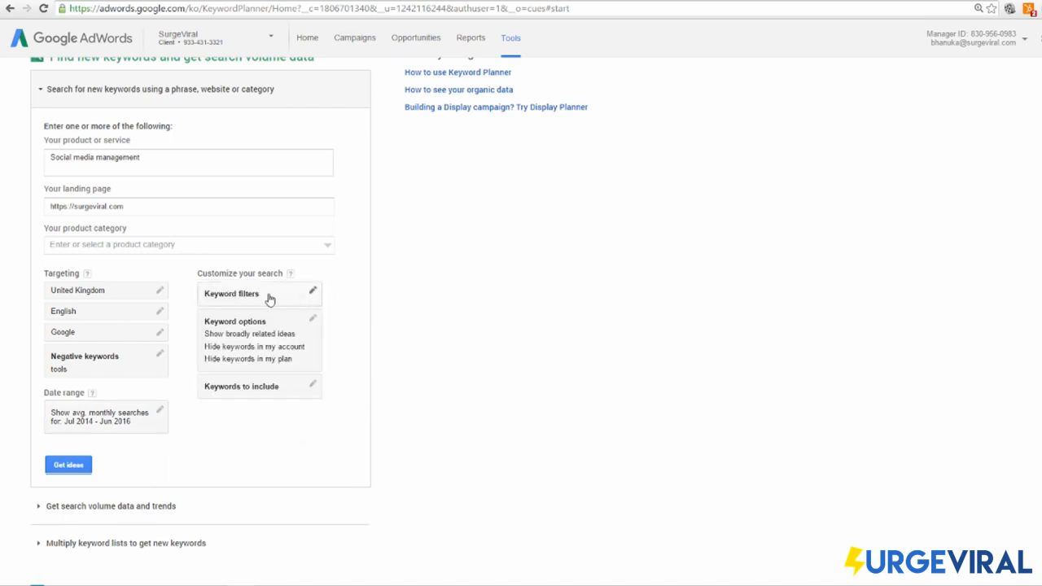
# Examine the keyword options, including closely related ideas, and the setting for keywords to include without changing them
pyautogui.click(275, 321)
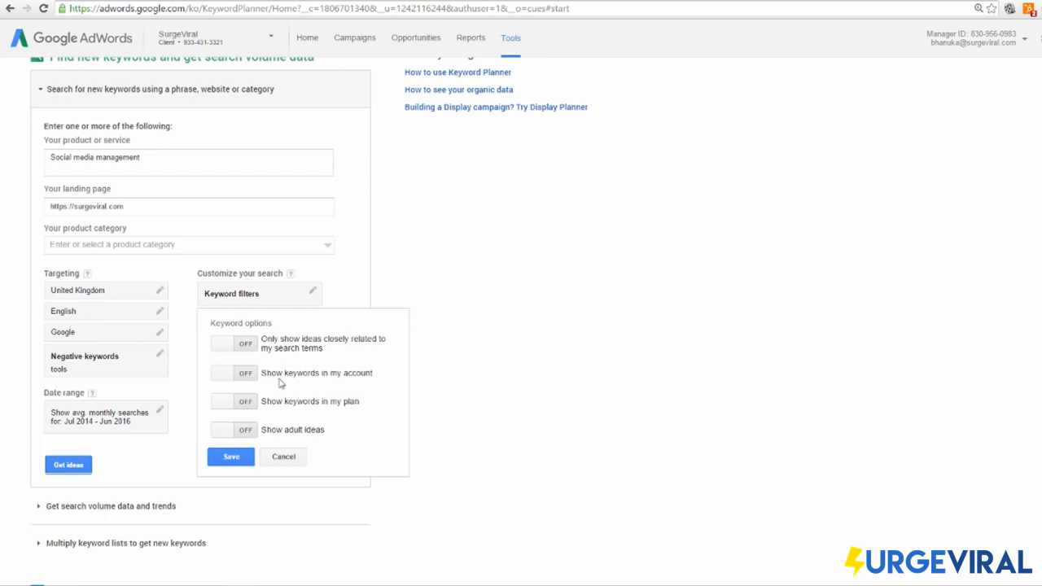
pyautogui.moveTo(264, 339); pyautogui.dragTo(329, 349)
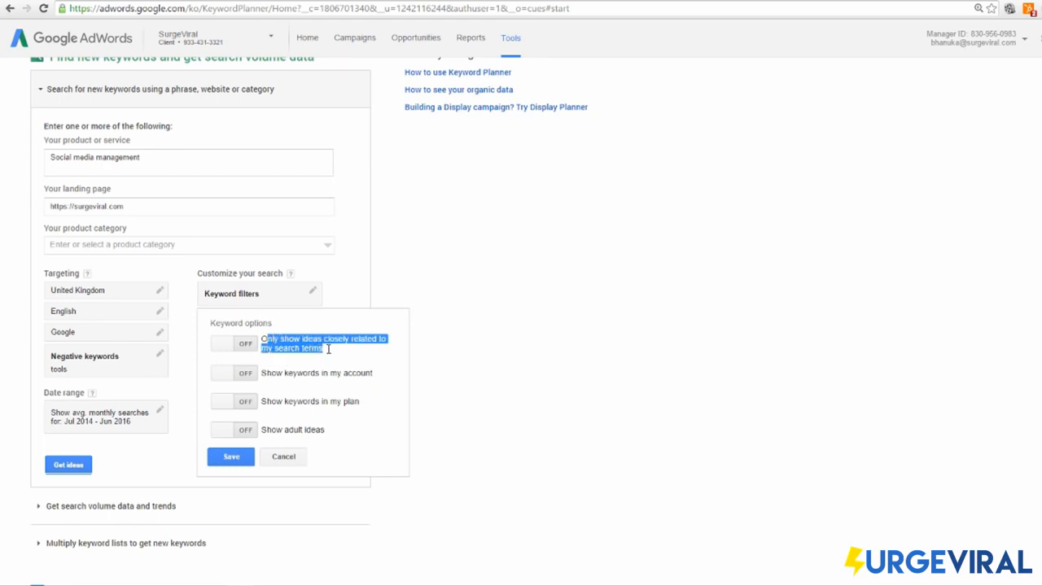
pyautogui.click(365, 293)
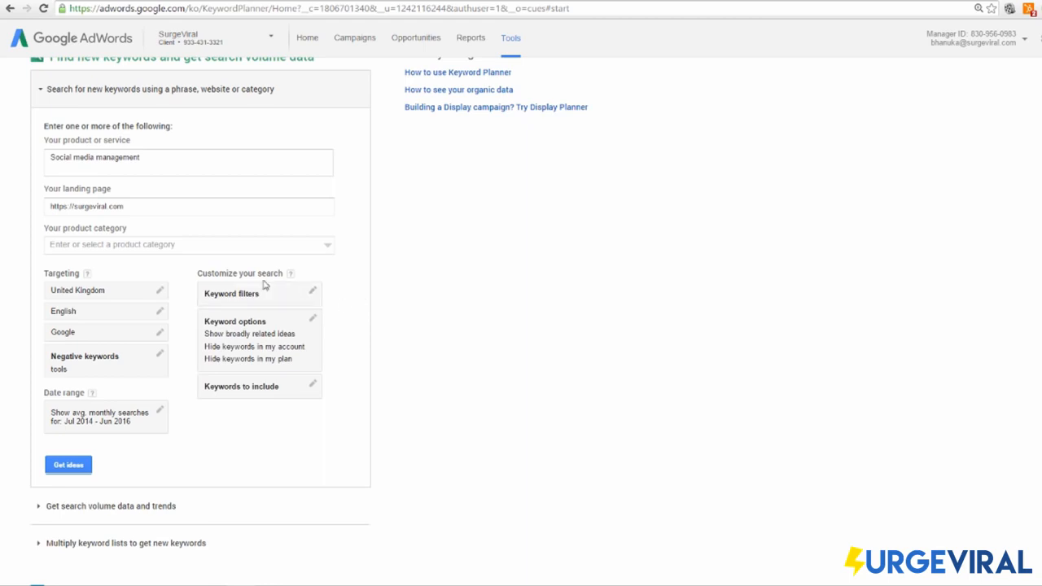
pyautogui.click(293, 390)
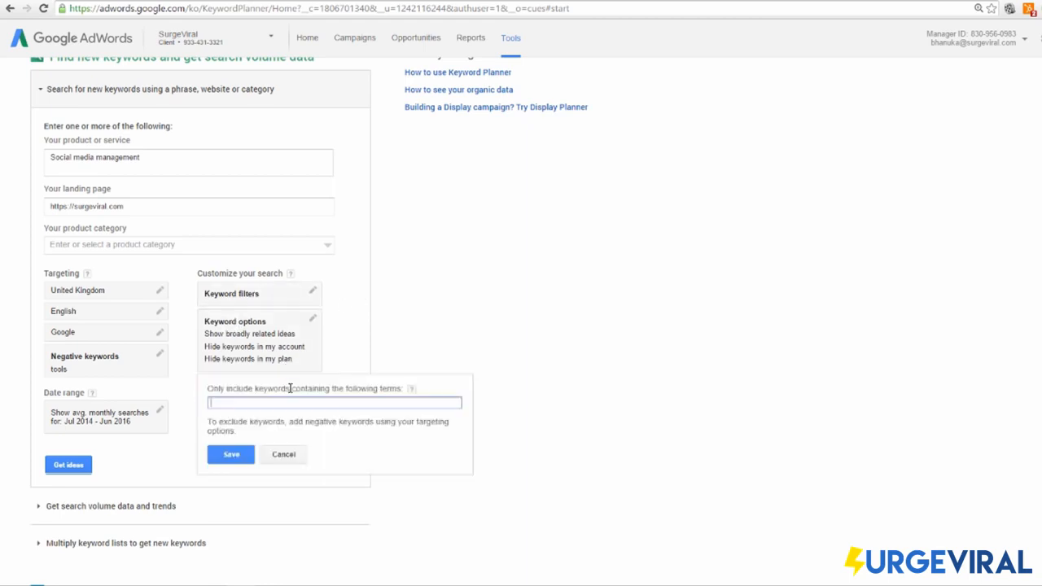
pyautogui.click(365, 336)
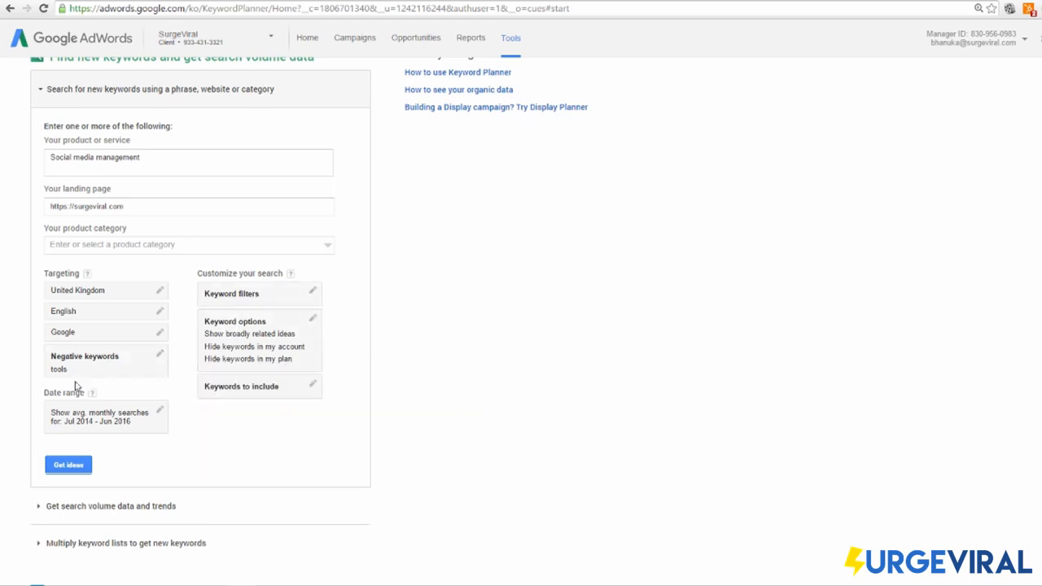
# Get the keyword ideas and examine the average monthly searches and suggested bid for "social media management"
pyautogui.click(69, 466)
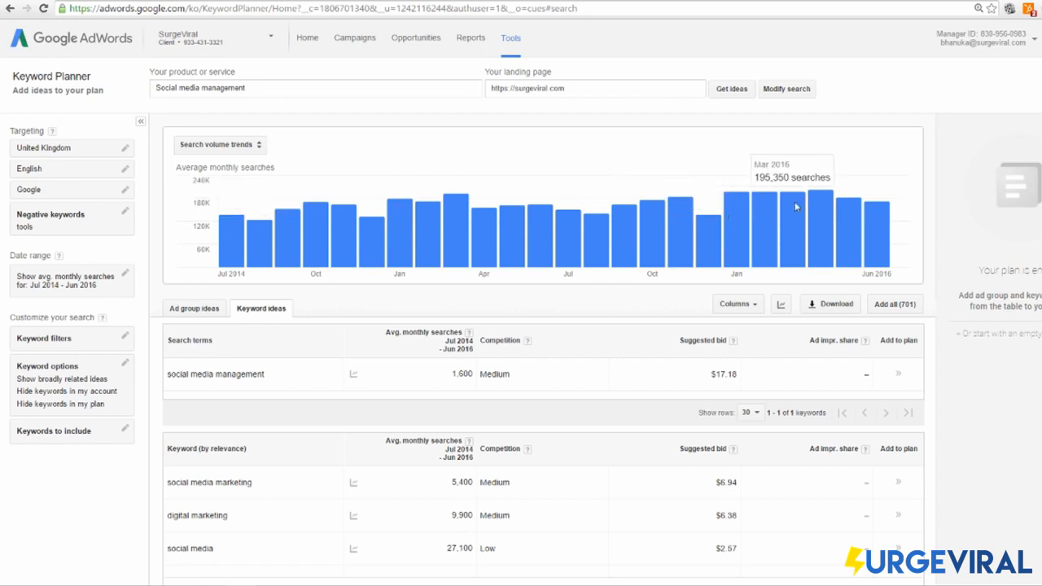
pyautogui.scroll(-1, 846, 212)
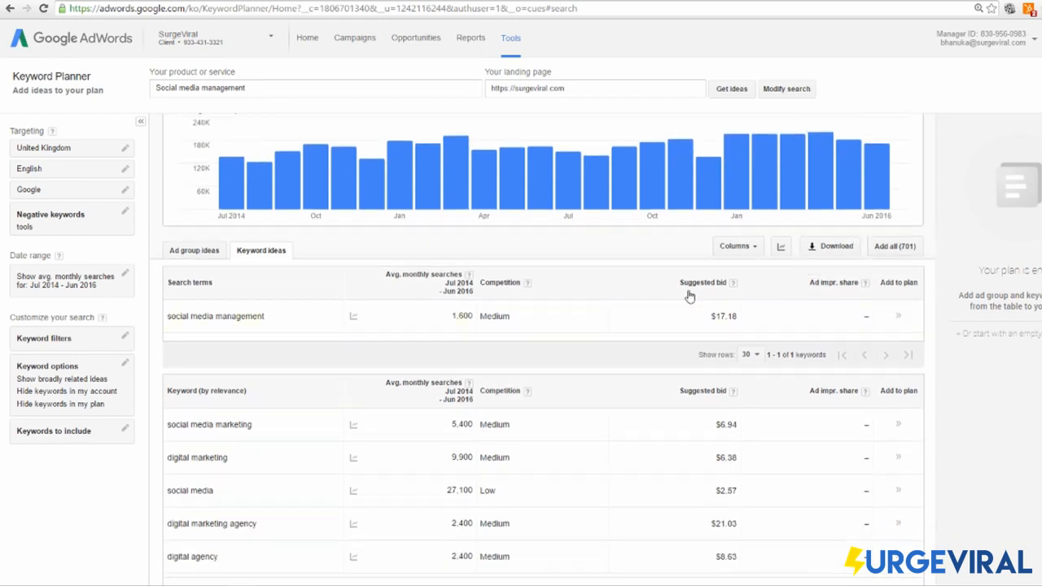
pyautogui.click(272, 319)
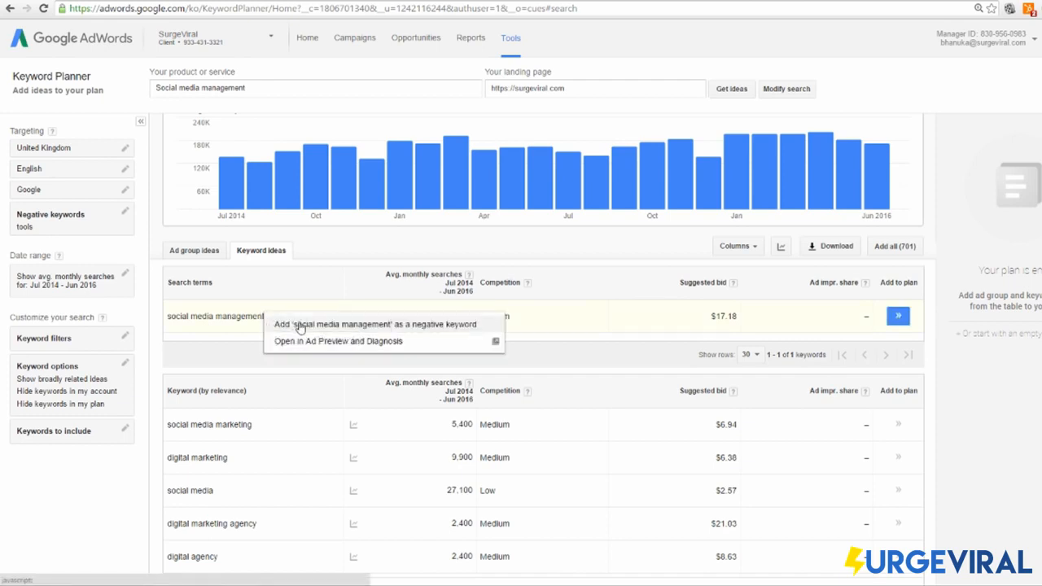
pyautogui.click(296, 307)
pyautogui.moveTo(168, 317); pyautogui.dragTo(267, 321)
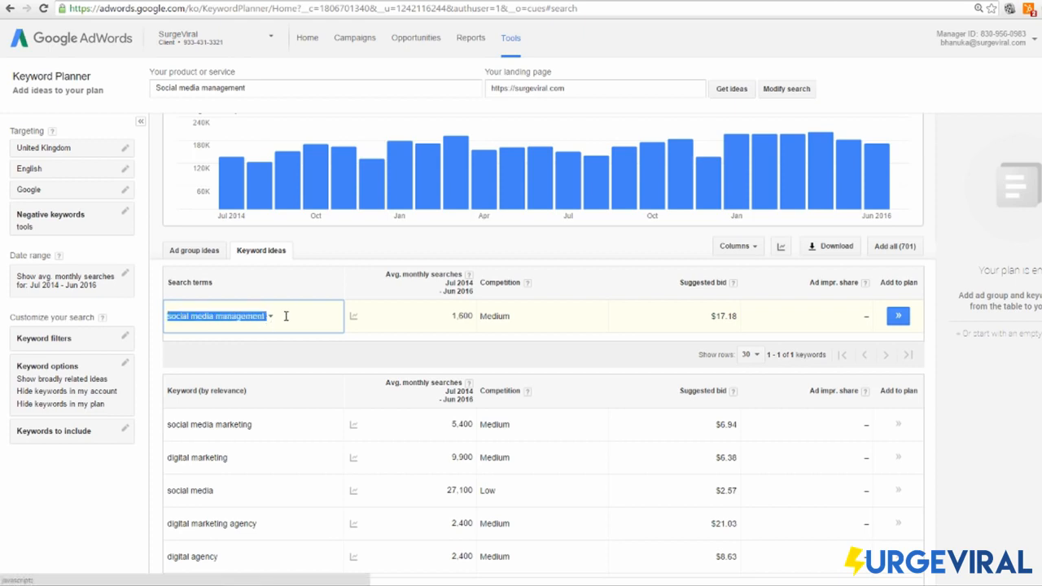
pyautogui.doubleClick(463, 316)
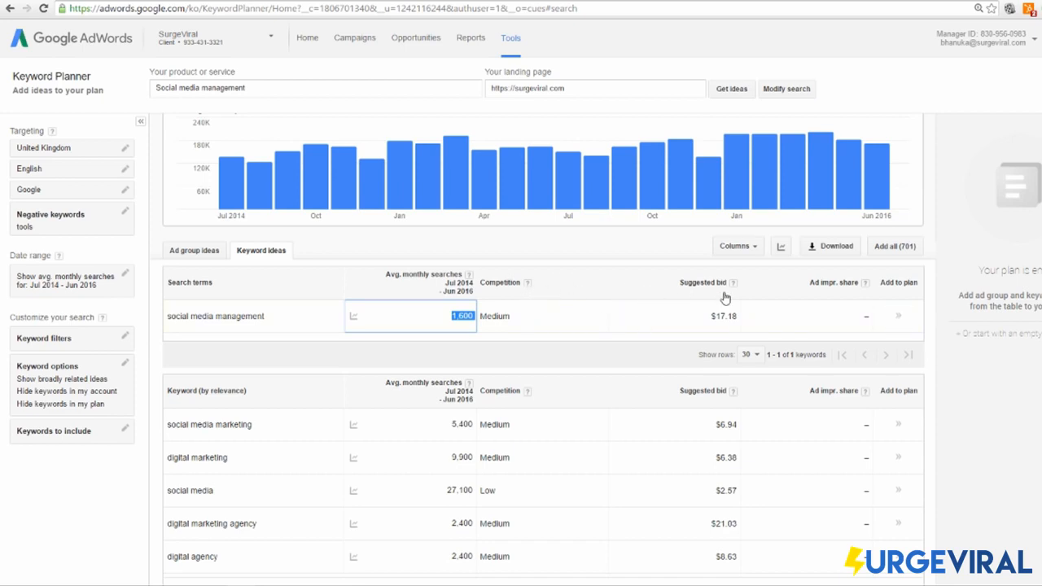
pyautogui.moveTo(734, 286)
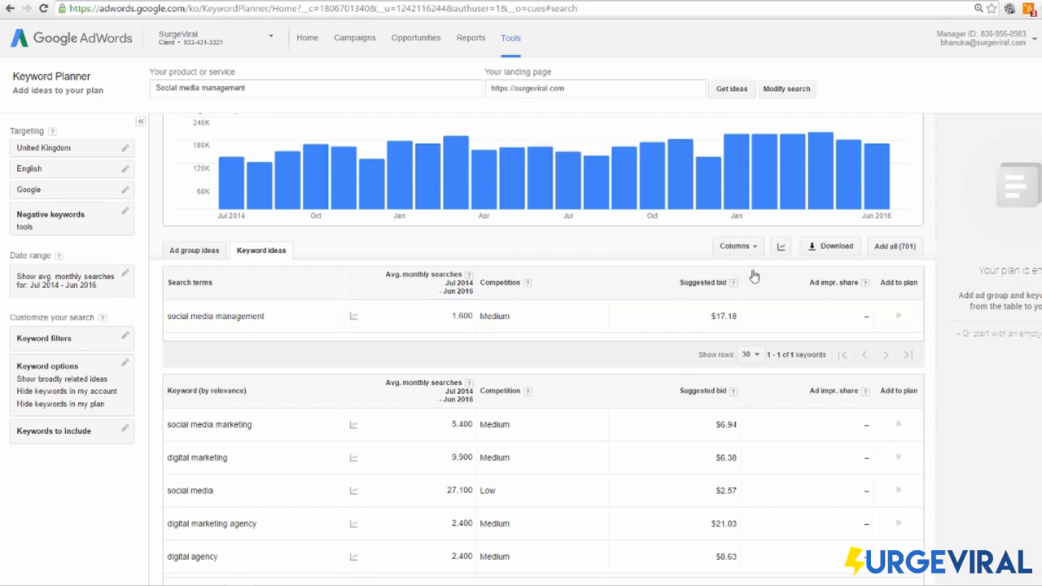
pyautogui.click(739, 317)
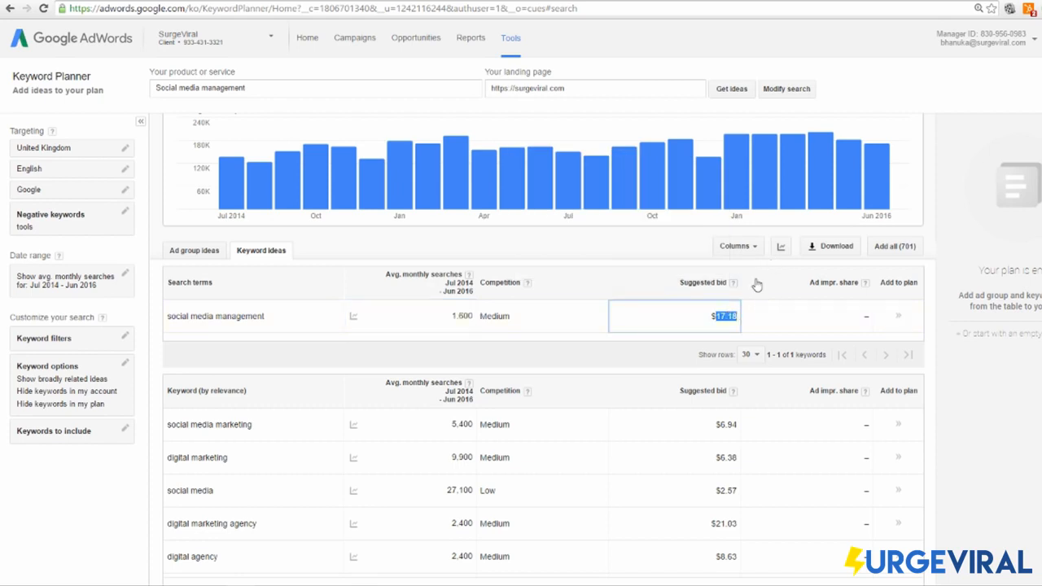
# Sort the search terms by ad impression share and the keyword ideas by suggested bid, first descending and finally ascending
pyautogui.click(757, 285)
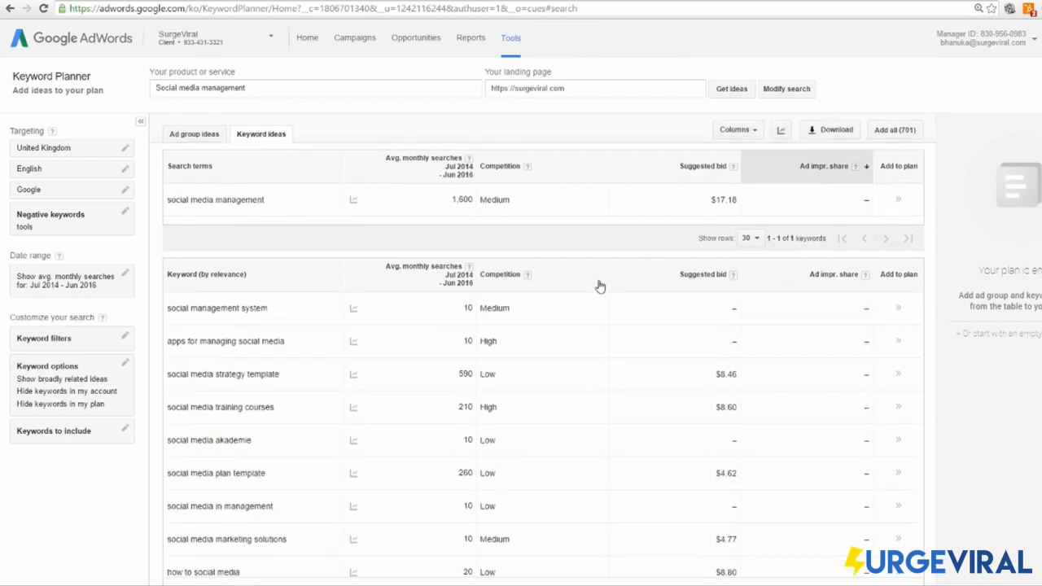
pyautogui.click(690, 277)
pyautogui.scroll(-2, 757, 384)
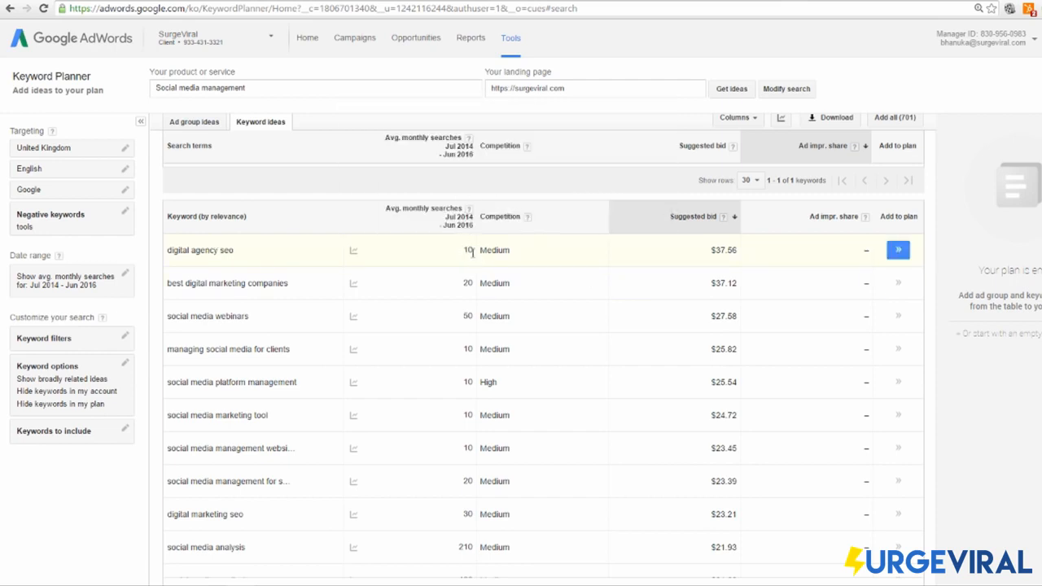
pyautogui.scroll(-2, 711, 255)
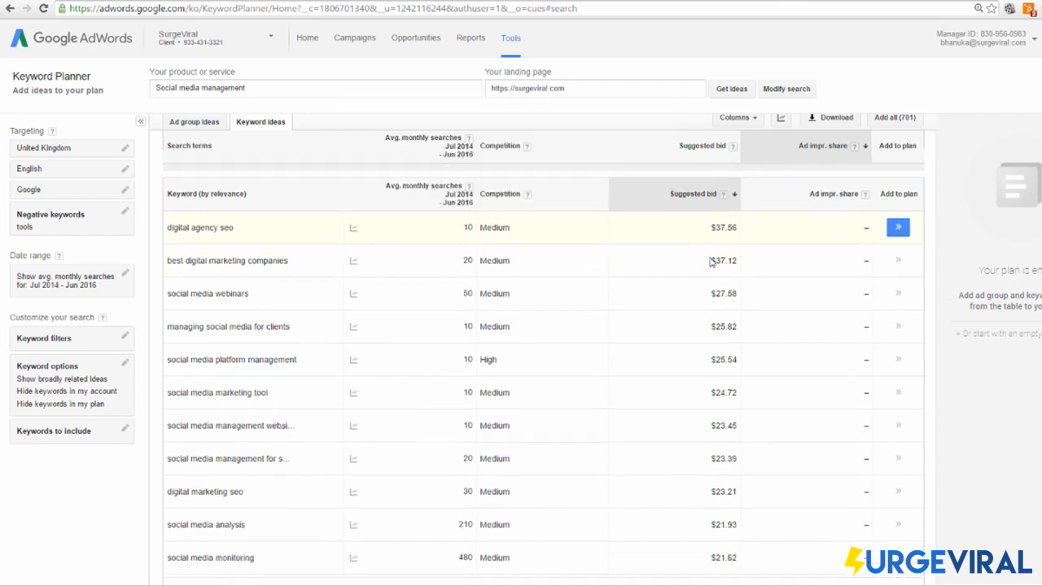
pyautogui.scroll(-4, 731, 281)
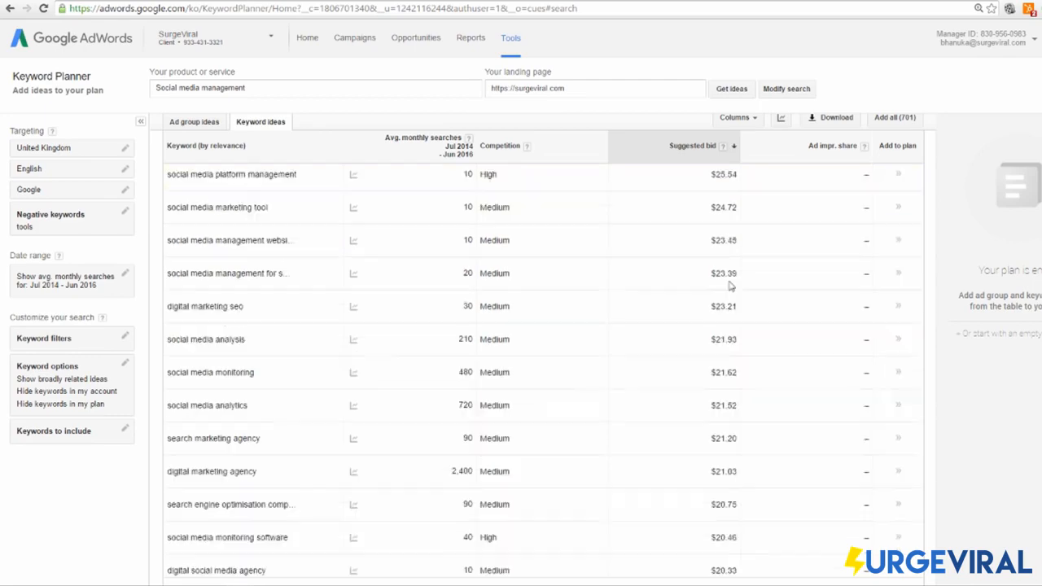
pyautogui.scroll(6, 720, 277)
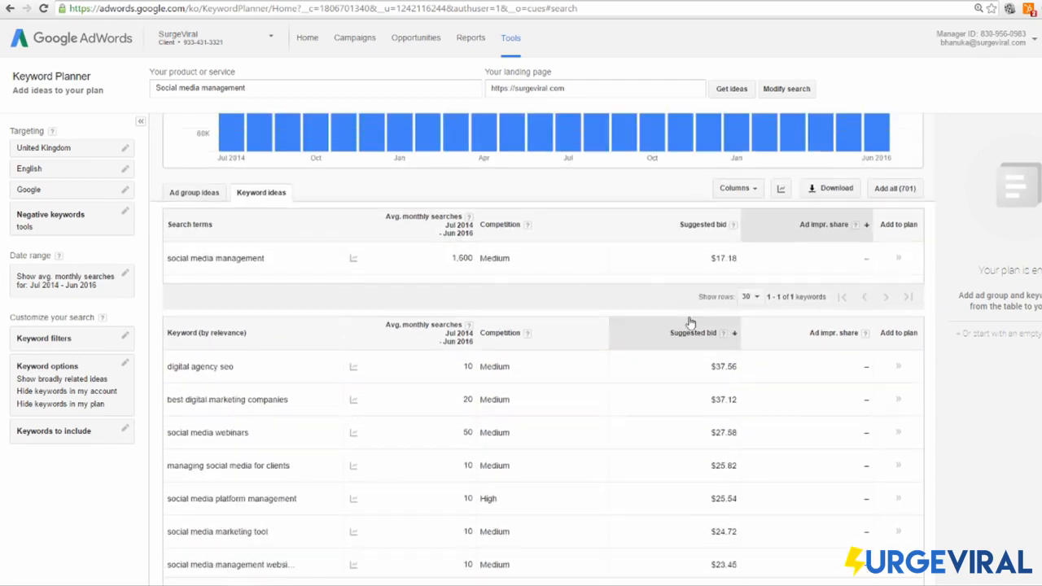
pyautogui.click(692, 331)
# View the monthly search history for "social media management" and switch the overview chart to mobile trends
pyautogui.moveTo(353, 374)
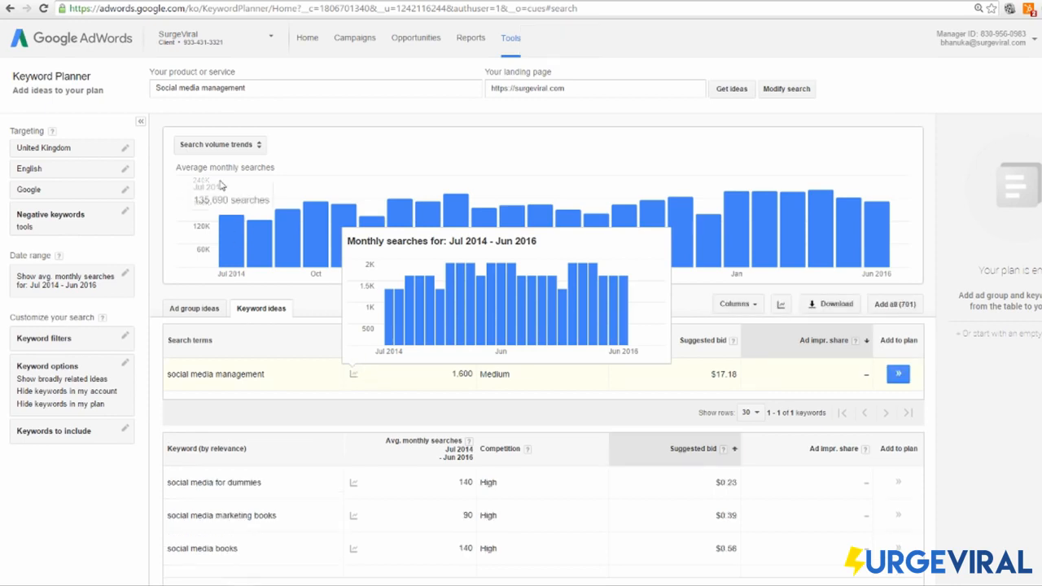
pyautogui.click(241, 148)
pyautogui.click(264, 187)
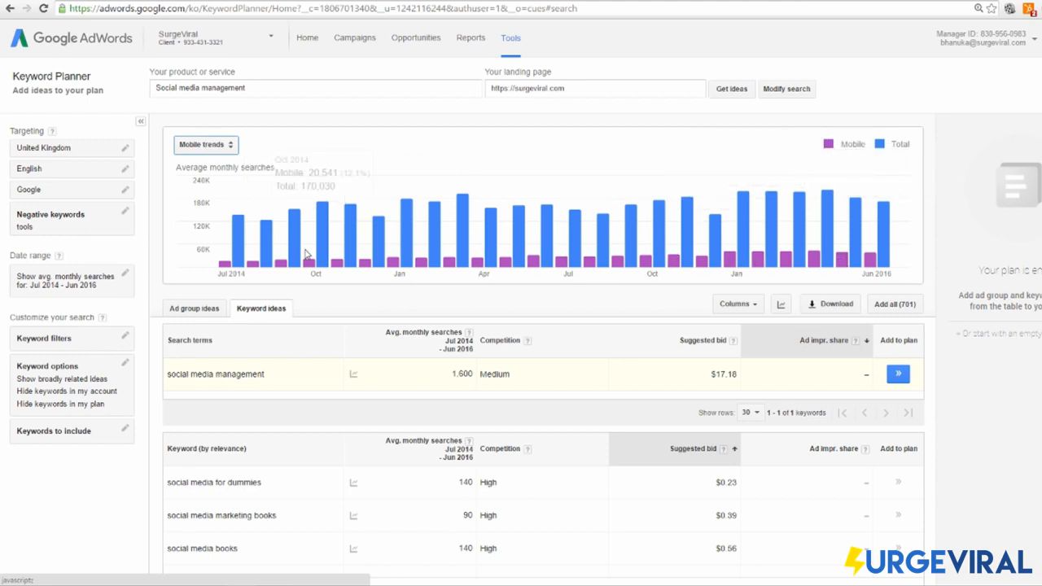
pyautogui.click(474, 158)
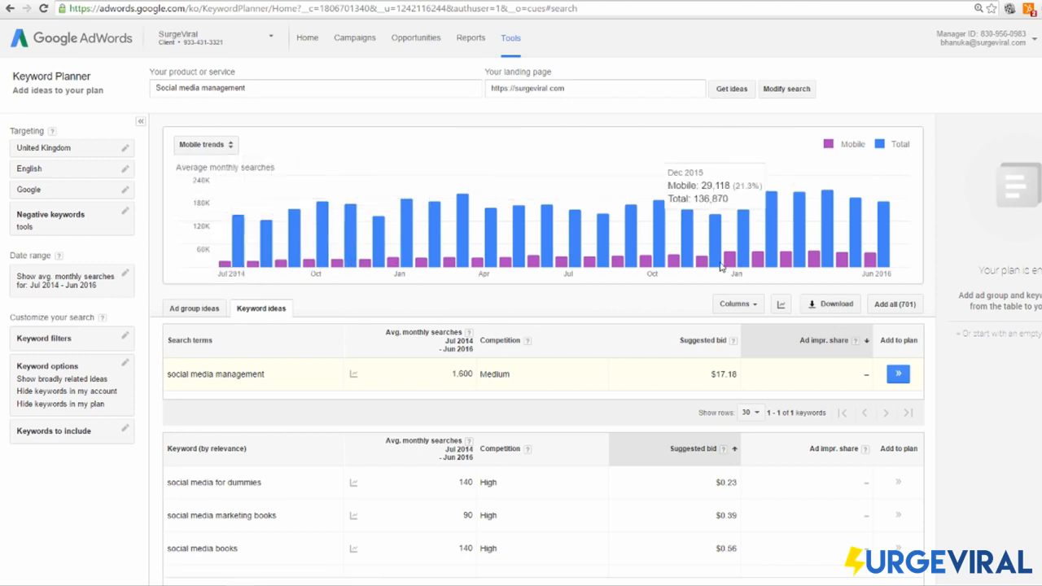
# View the chart's breakdowns by device and by location, and return it to search volume trends
pyautogui.click(204, 145)
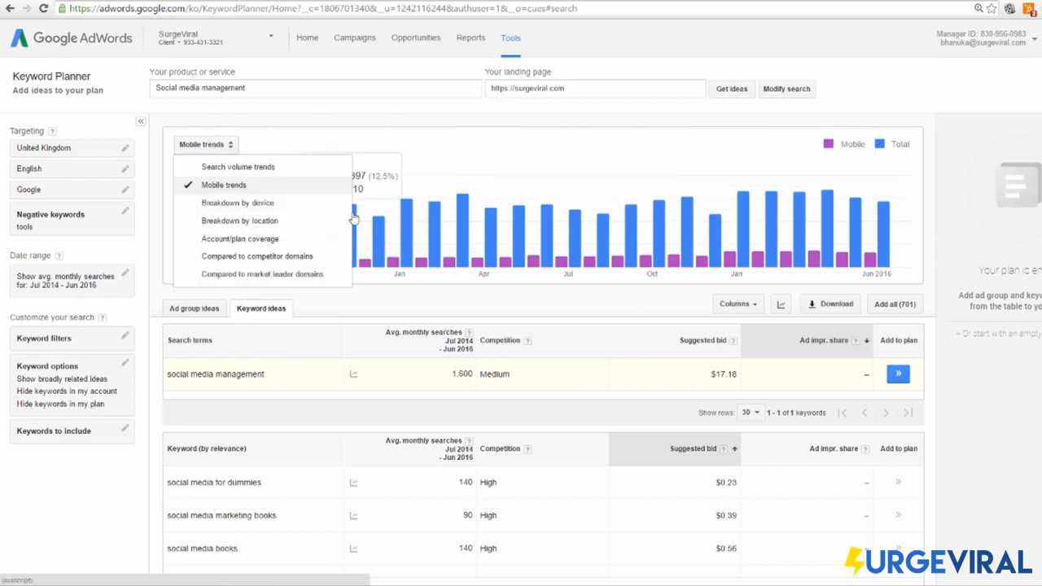
pyautogui.click(268, 203)
pyautogui.click(259, 149)
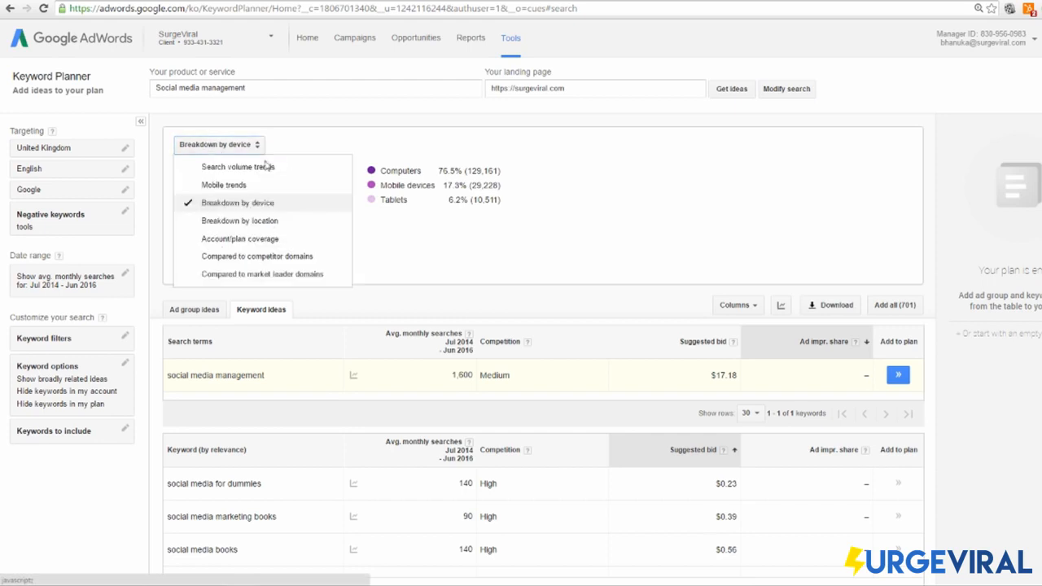
pyautogui.click(246, 224)
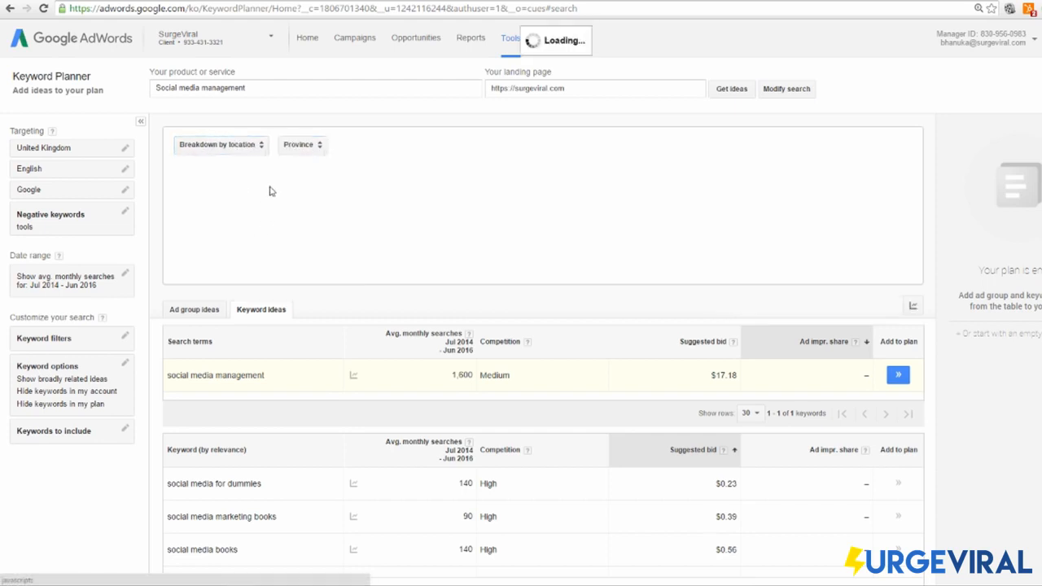
pyautogui.click(227, 149)
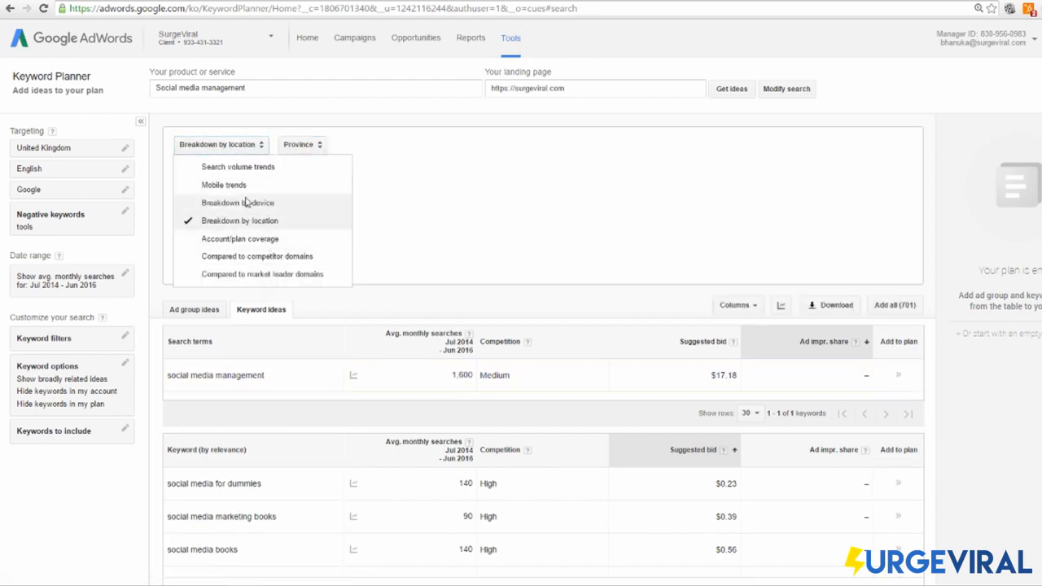
pyautogui.click(245, 167)
# Examine the keyword ideas with the lowest suggested bids, comparing their relevance, monthly searches and competition, starting with "social media for dummies"
pyautogui.scroll(-10, 481, 308)
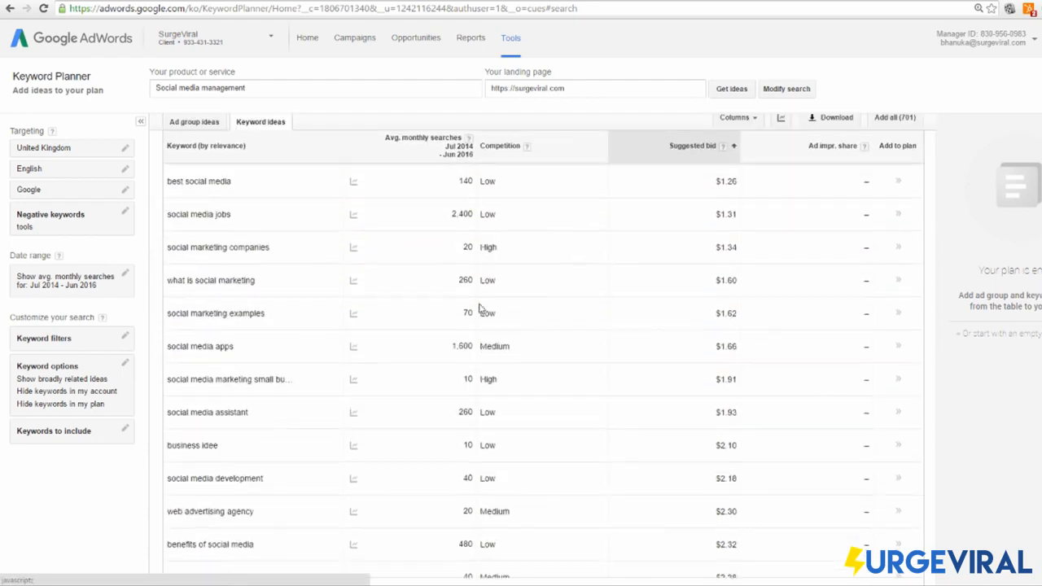
pyautogui.scroll(4, 481, 308)
pyautogui.scroll(-4, 462, 362)
pyautogui.scroll(-3, 462, 363)
pyautogui.scroll(4, 462, 361)
pyautogui.scroll(5, 461, 362)
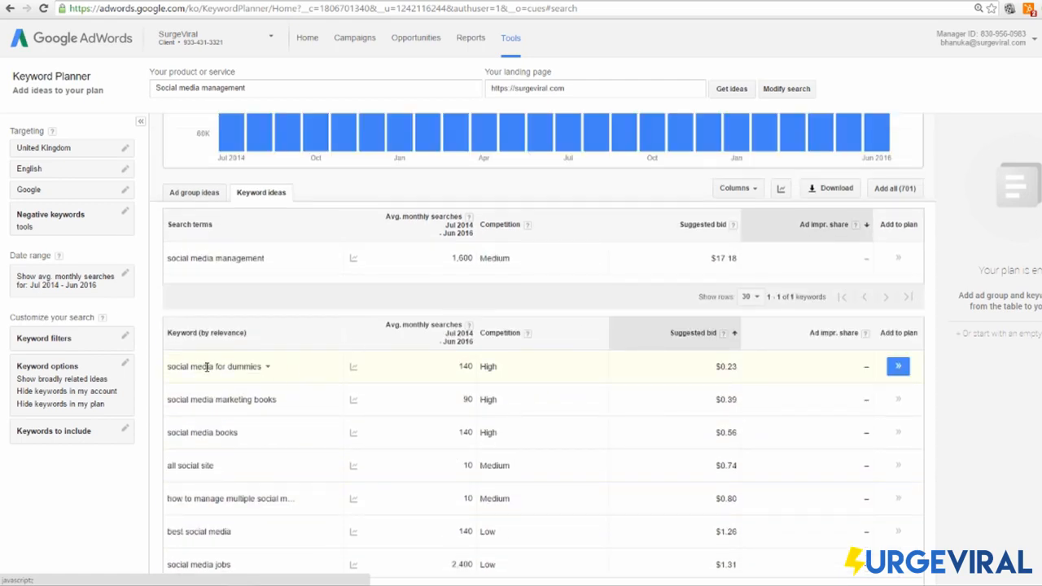
pyautogui.moveTo(177, 367); pyautogui.dragTo(263, 367)
pyautogui.scroll(-3, 363, 391)
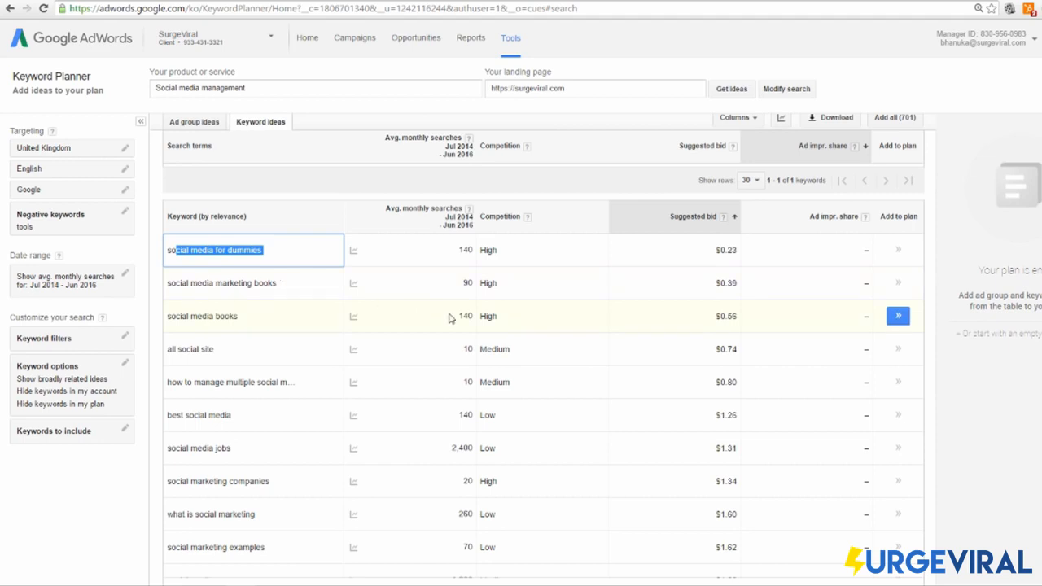
pyautogui.scroll(5, 471, 334)
pyautogui.click(953, 370)
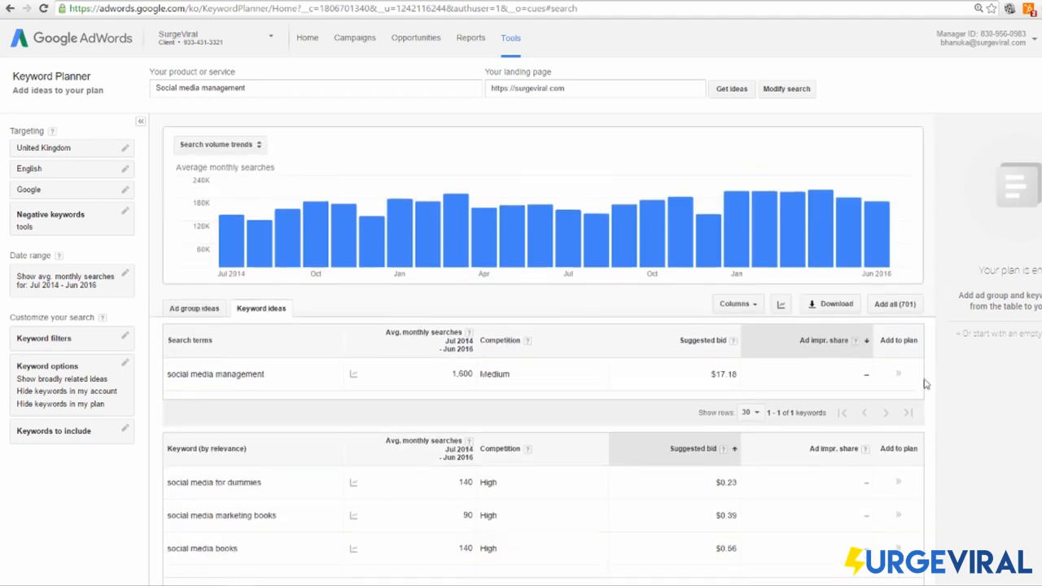
pyautogui.scroll(-4, 349, 268)
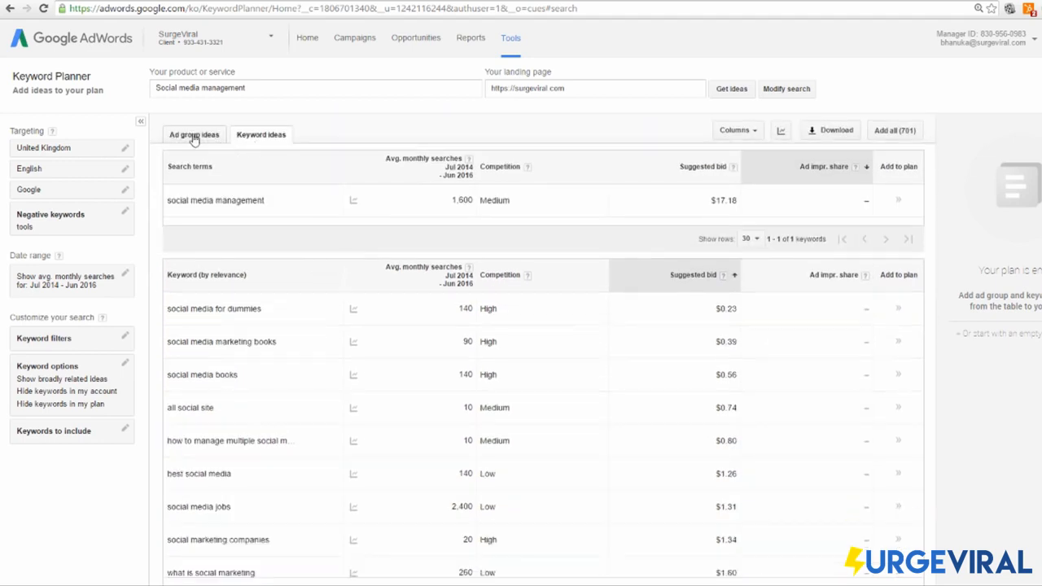
# Switch from the keyword ideas to the ad group ideas and look over the list
pyautogui.scroll(-4, 500, 228)
pyautogui.scroll(6, 349, 244)
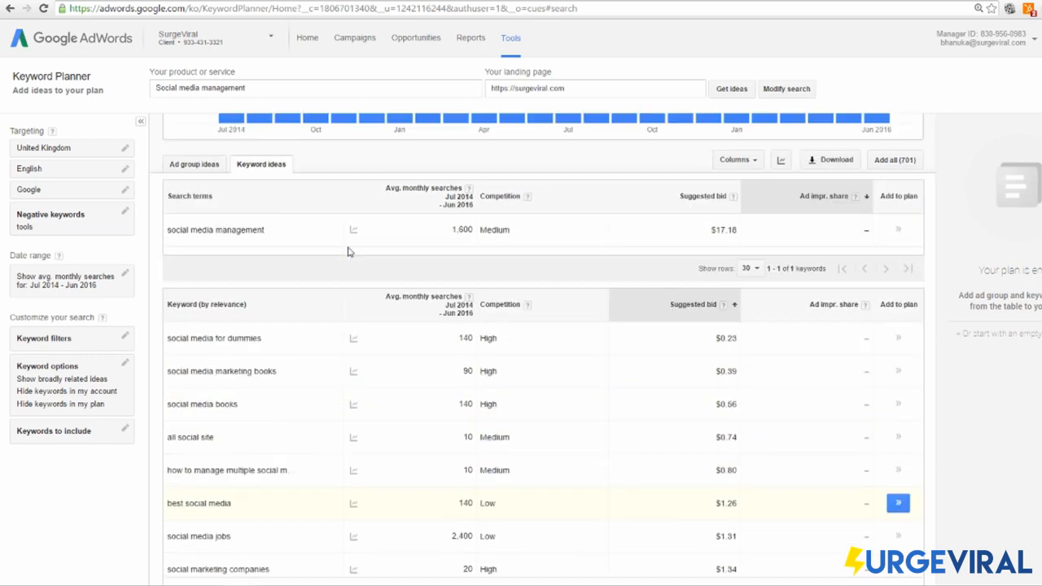
pyautogui.click(210, 245)
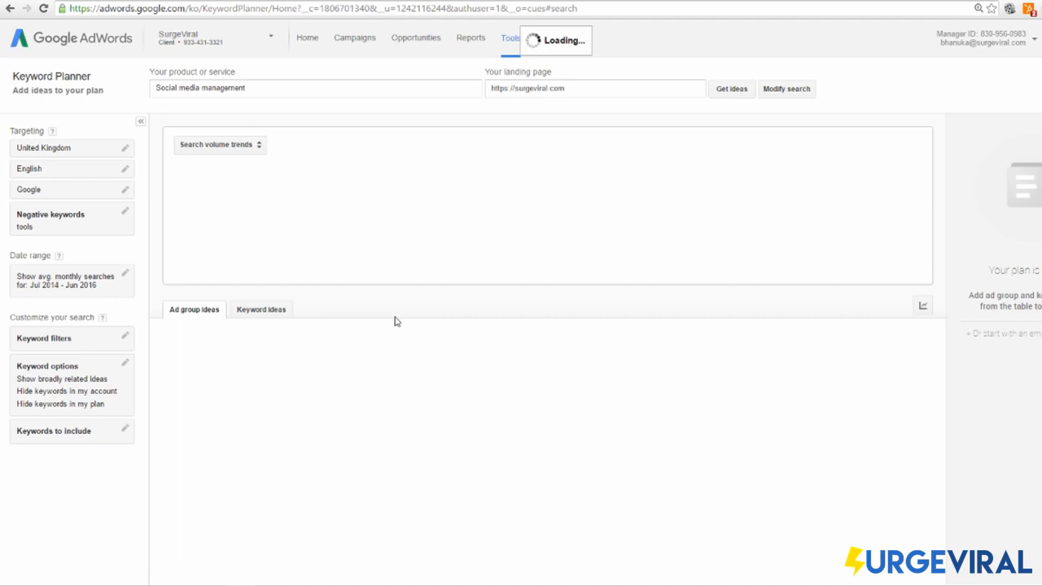
pyautogui.scroll(-3, 396, 259)
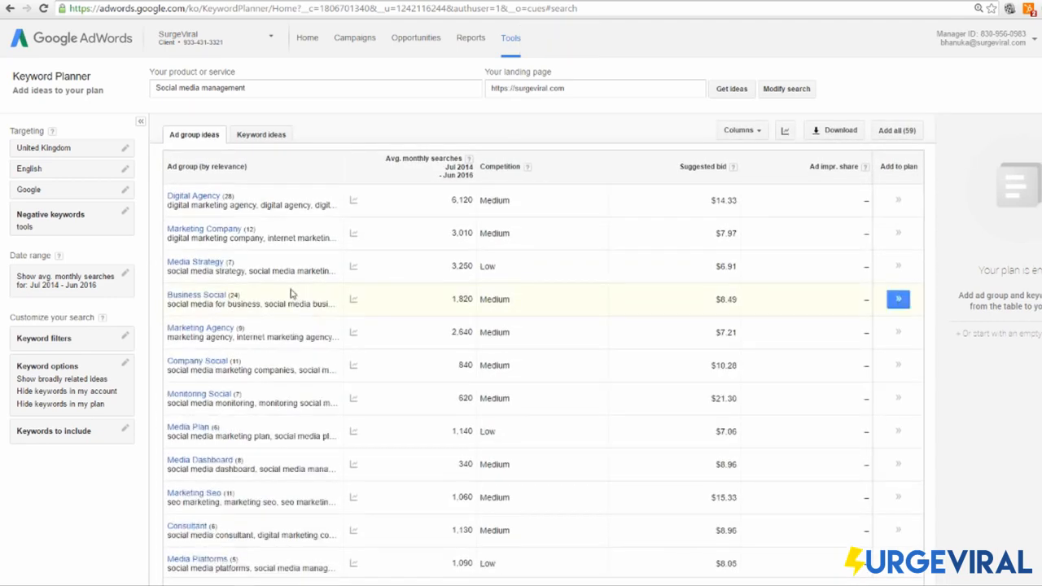
# Open the Digital Agency ad group and review its keywords, including the monthly search history of "digital agency marketing"
pyautogui.click(216, 205)
pyautogui.scroll(-3, 356, 263)
pyautogui.scroll(-10, 256, 244)
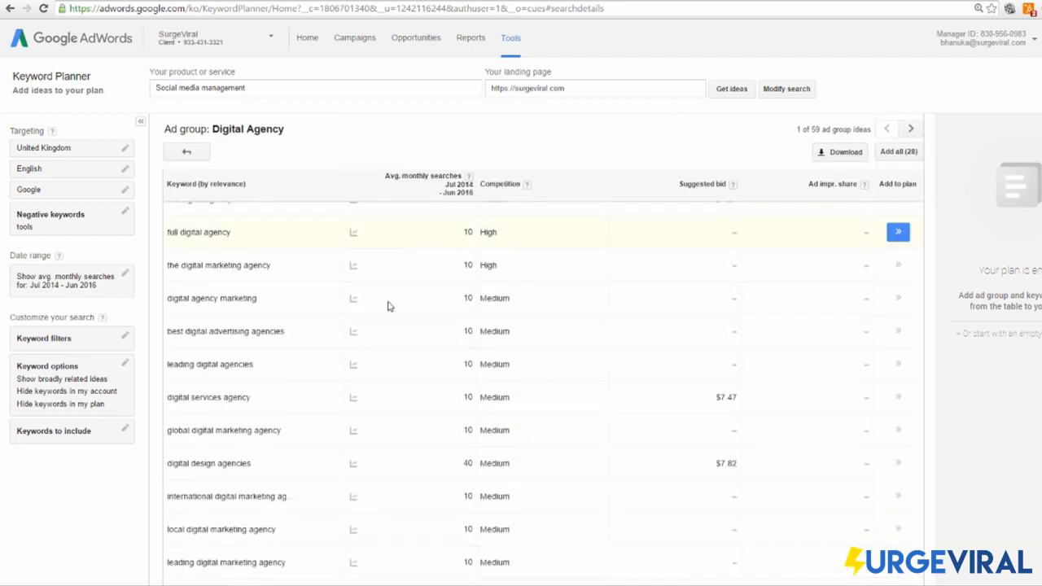
pyautogui.moveTo(357, 284)
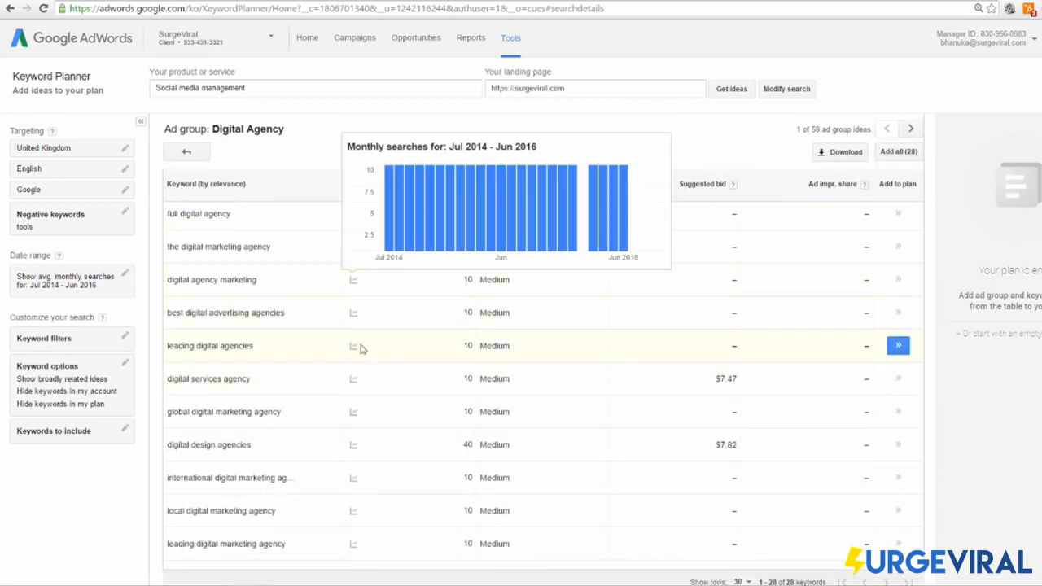
pyautogui.scroll(-1, 710, 359)
pyautogui.scroll(4, 712, 387)
pyautogui.scroll(4, 713, 390)
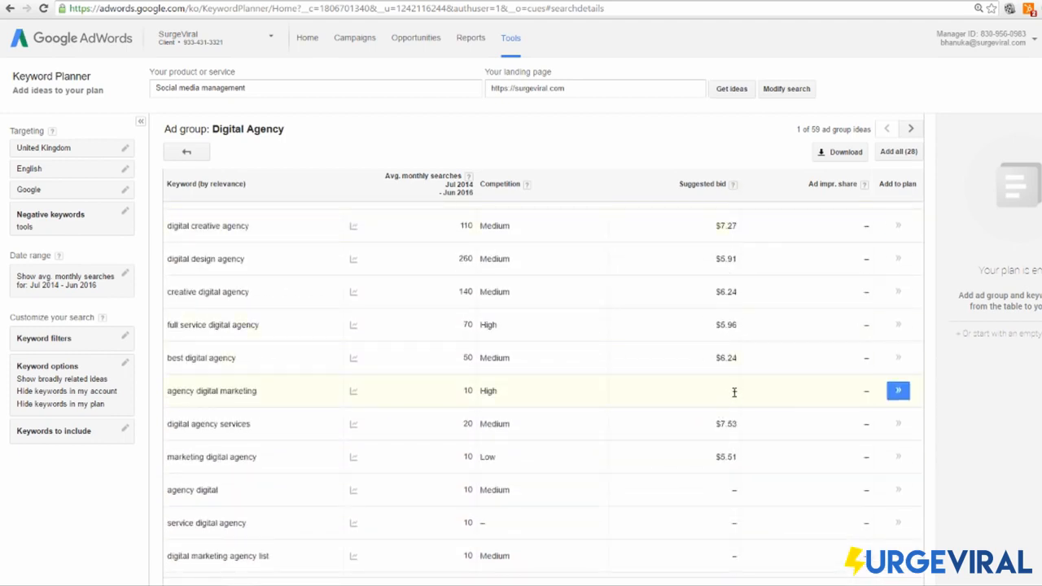
# Check the monthly searches, competition and suggested bid of the keyword "agency digital marketing"
pyautogui.moveTo(741, 393); pyautogui.dragTo(172, 393)
pyautogui.click(766, 386)
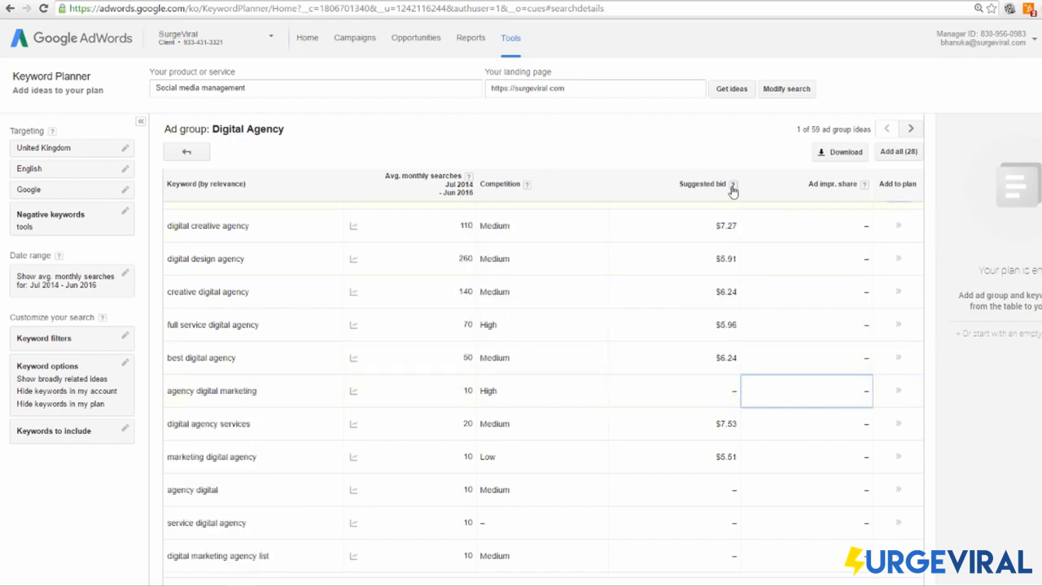
pyautogui.moveTo(733, 190)
pyautogui.scroll(-2, 295, 330)
pyautogui.scroll(1, 296, 329)
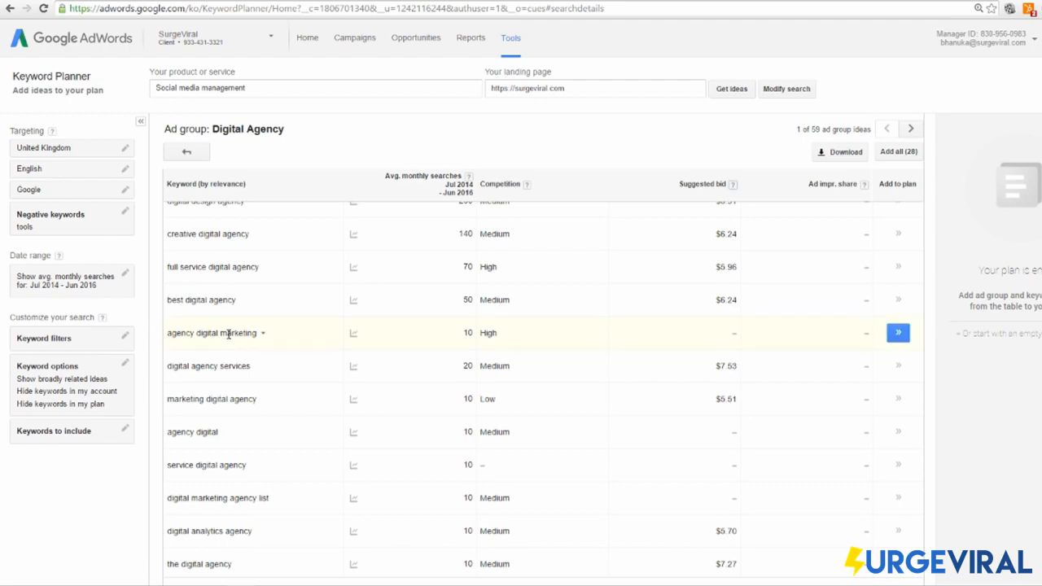
# Preview the search results for "agency digital marketing" in Ad Preview and Diagnosis and examine the ads that appear
pyautogui.moveTo(263, 337)
pyautogui.click(289, 361)
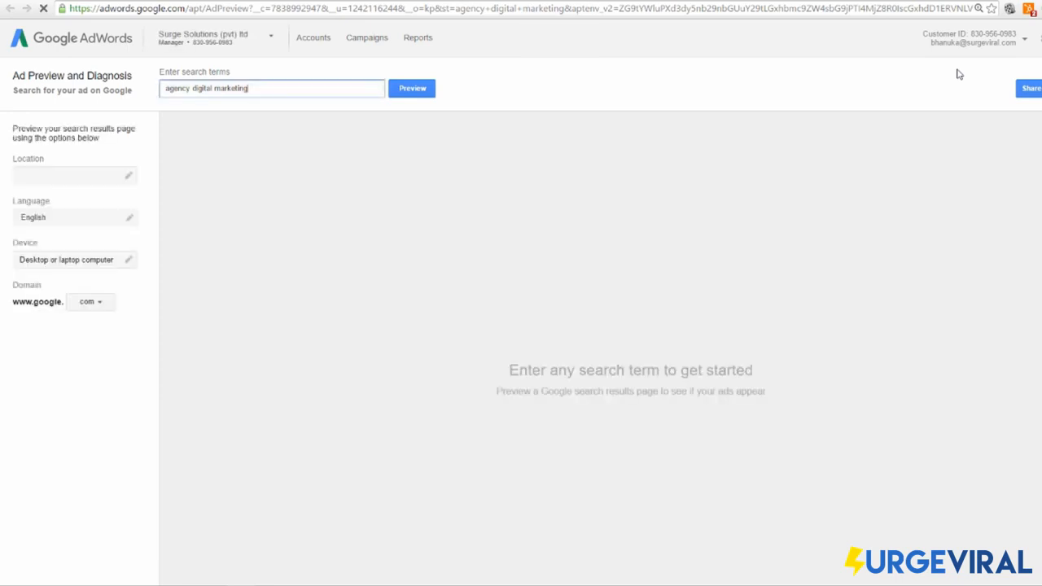
pyautogui.click(412, 96)
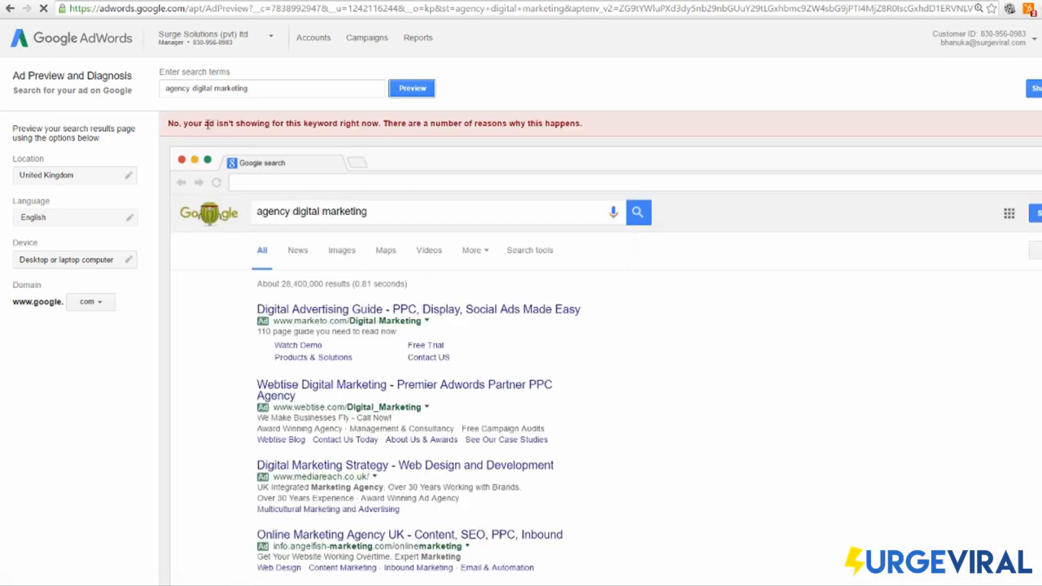
pyautogui.scroll(-3, 264, 210)
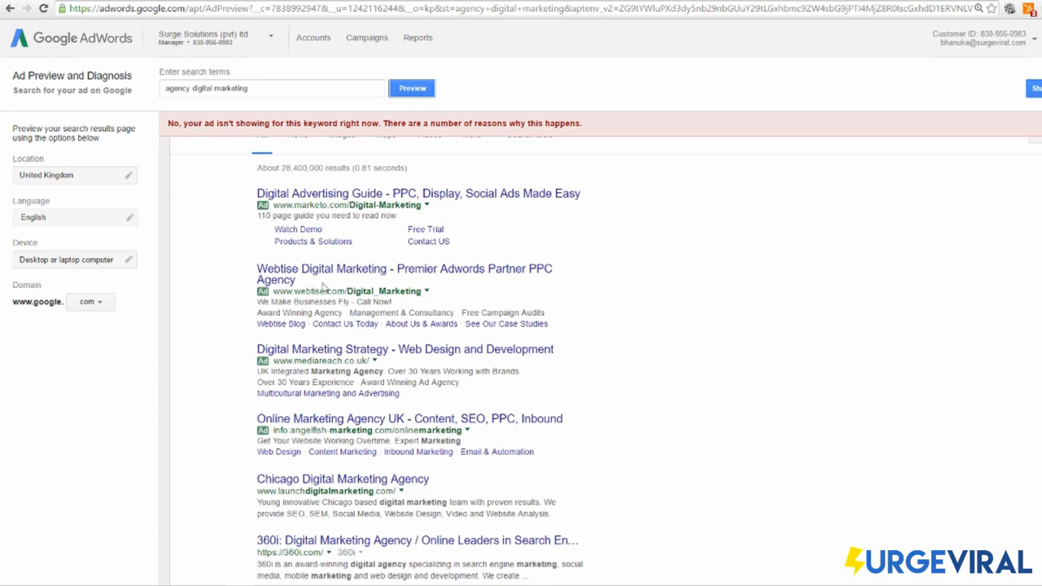
pyautogui.scroll(-3, 322, 285)
pyautogui.scroll(3, 412, 292)
pyautogui.scroll(-3, 699, 355)
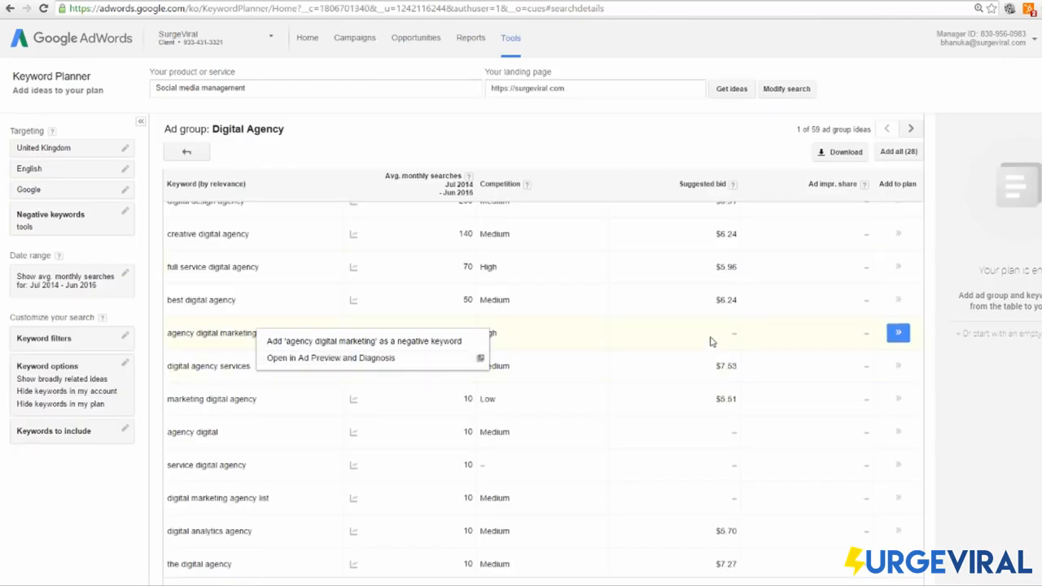
# Return to the Keyword Planner and compare the suggested bids and competition of the remaining Digital Agency keywords
pyautogui.scroll(-3, 733, 334)
pyautogui.scroll(-5, 727, 306)
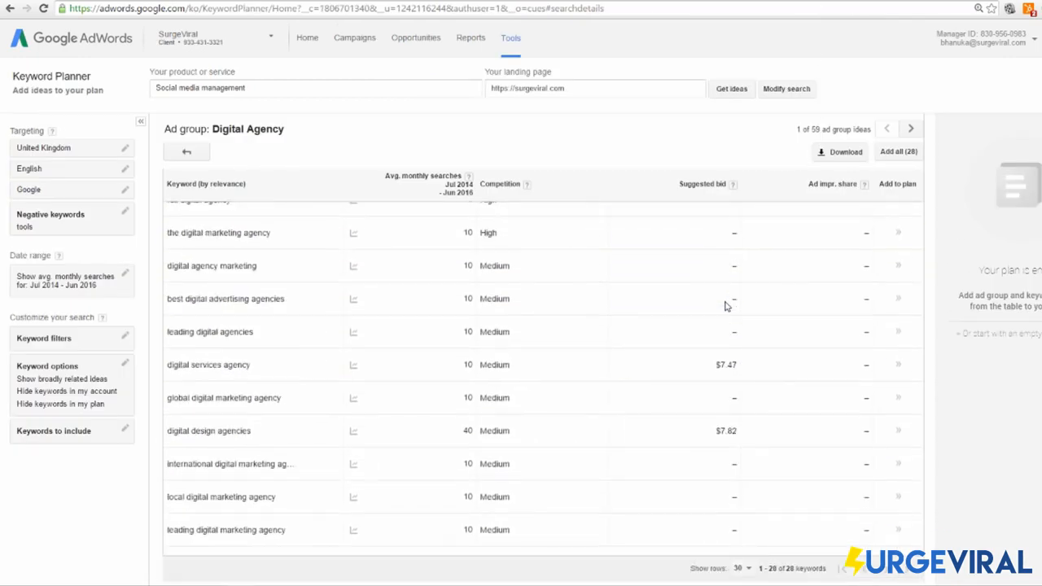
pyautogui.scroll(3, 727, 307)
pyautogui.scroll(2, 728, 306)
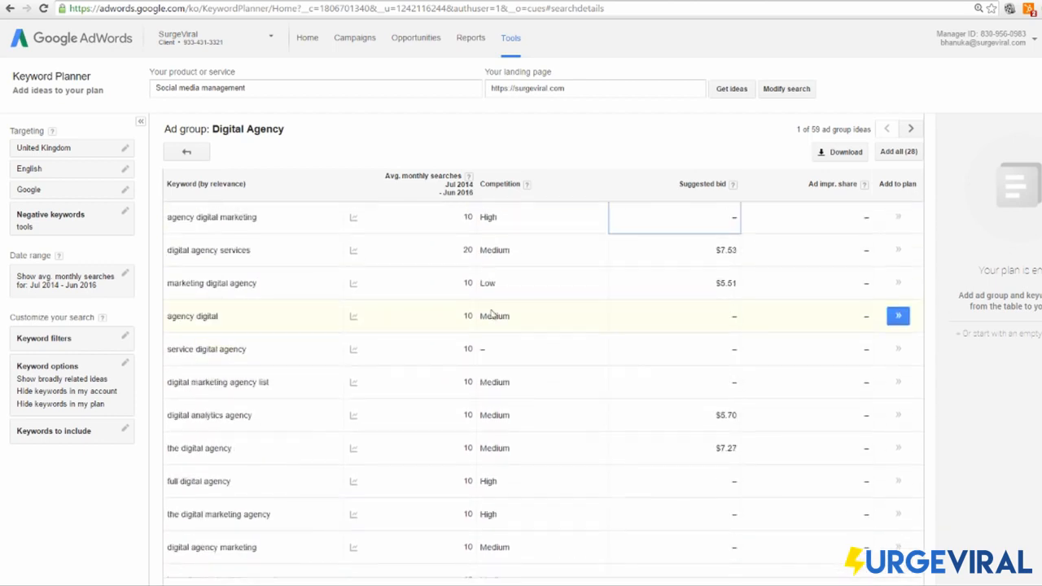
pyautogui.scroll(5, 468, 347)
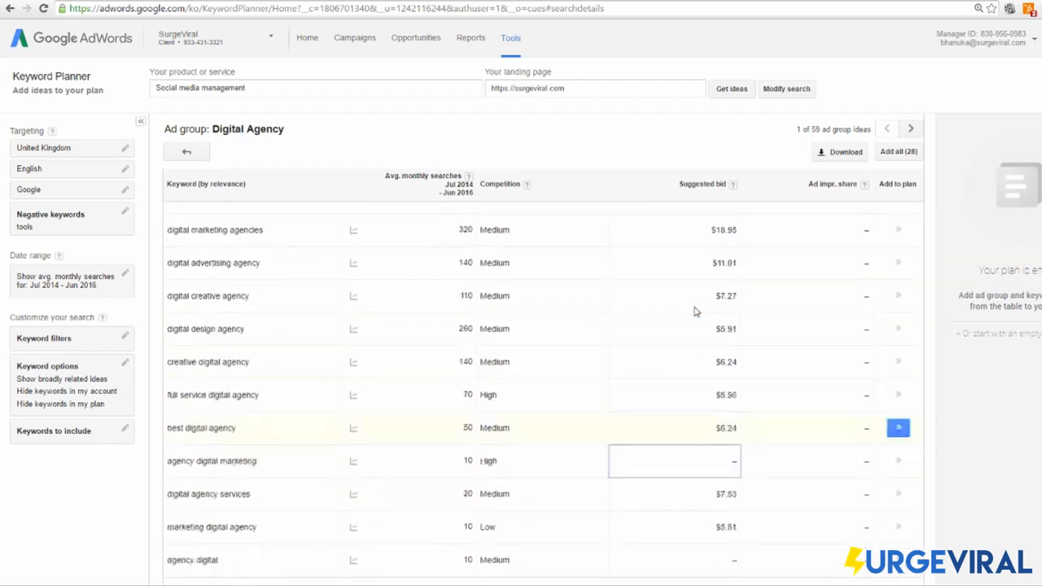
# Go back to the ad group ideas list and compare the groups' monthly searches, competition and suggested bids
pyautogui.click(204, 165)
pyautogui.scroll(-4, 730, 314)
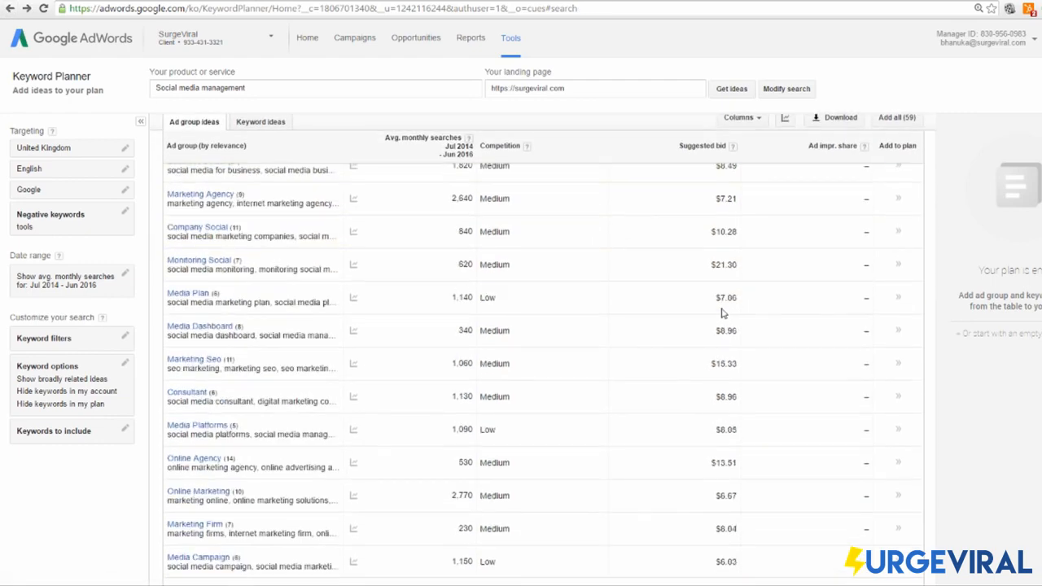
pyautogui.scroll(2, 651, 303)
pyautogui.scroll(-6, 688, 346)
pyautogui.scroll(-2, 803, 342)
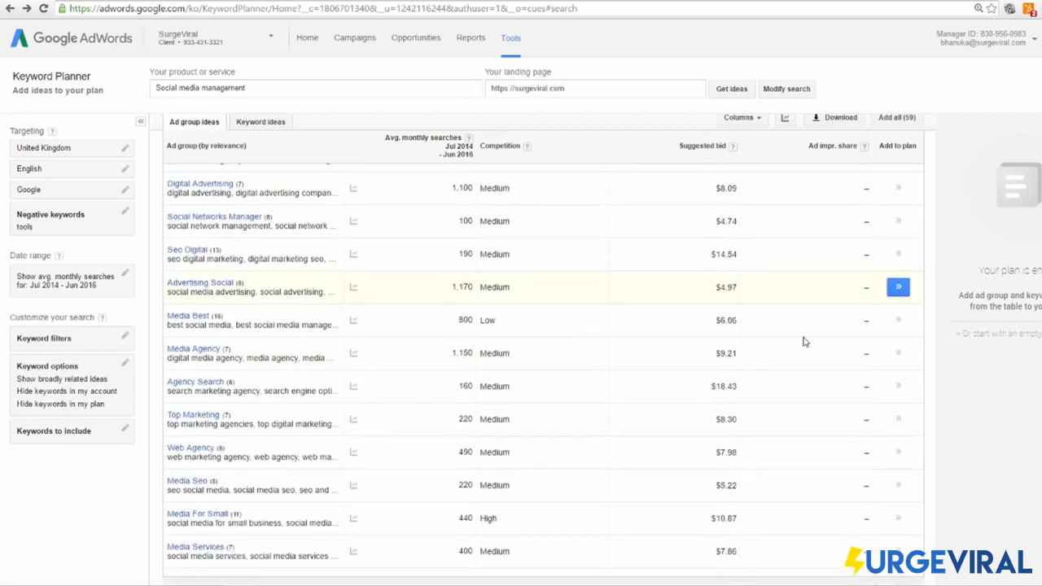
pyautogui.scroll(3, 814, 281)
pyautogui.scroll(-3, 868, 326)
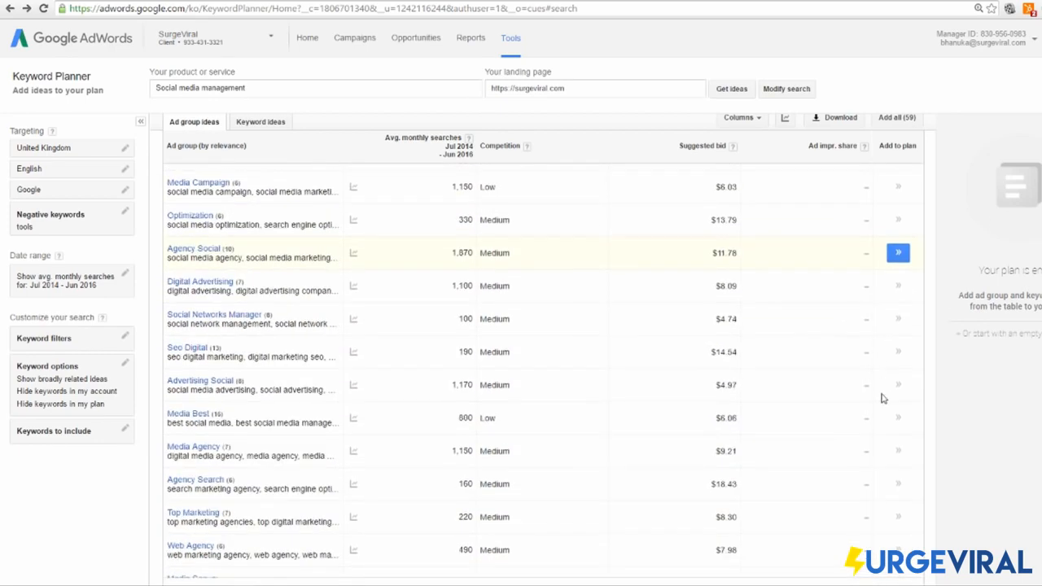
pyautogui.scroll(3, 802, 309)
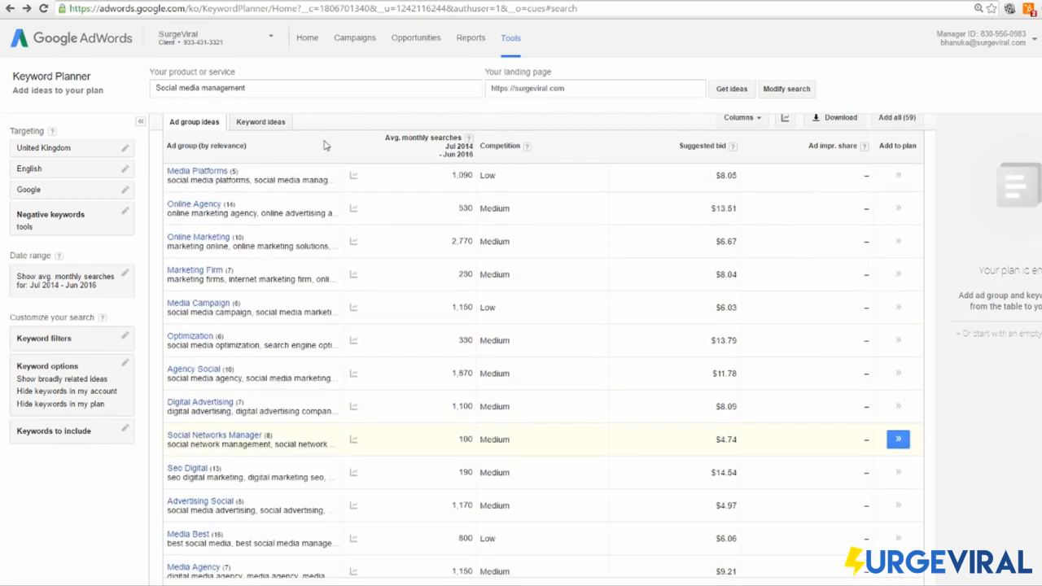
# Switch back to the keyword ideas and review the lowest-bid keywords together with the search volume trends chart
pyautogui.click(265, 122)
pyautogui.scroll(-5, 544, 248)
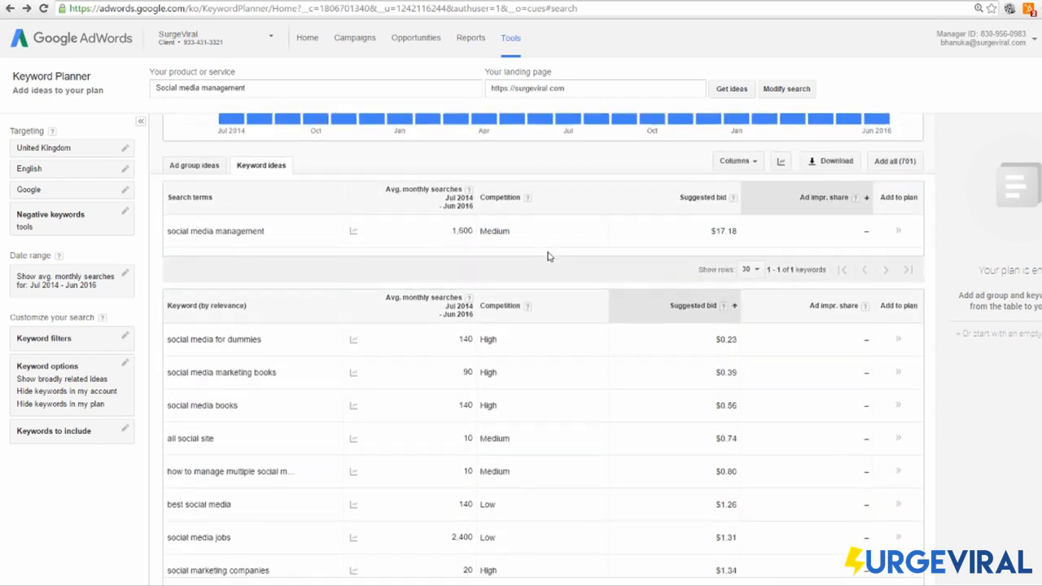
pyautogui.scroll(-1, 544, 257)
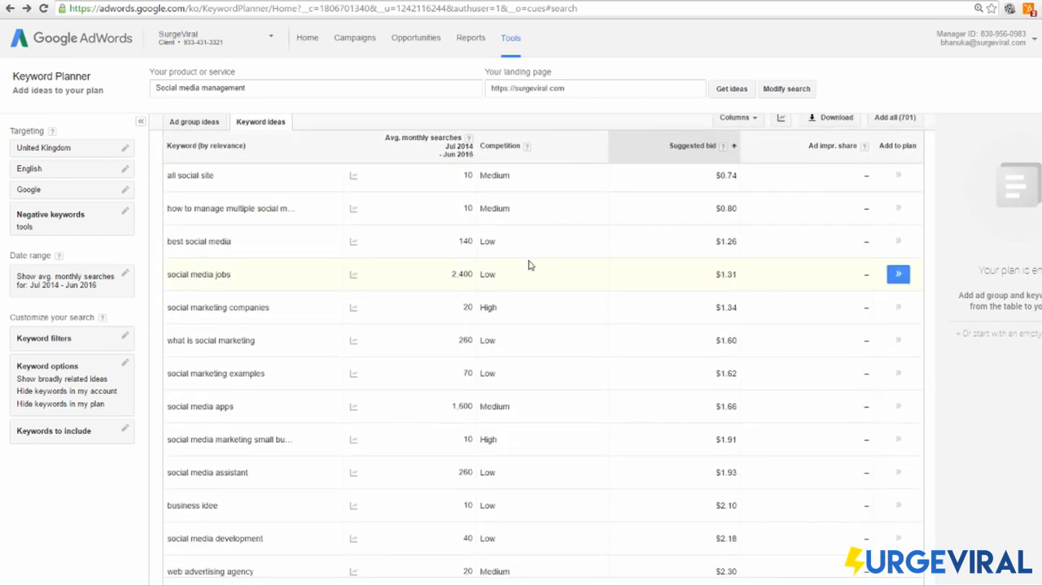
pyautogui.scroll(5, 525, 253)
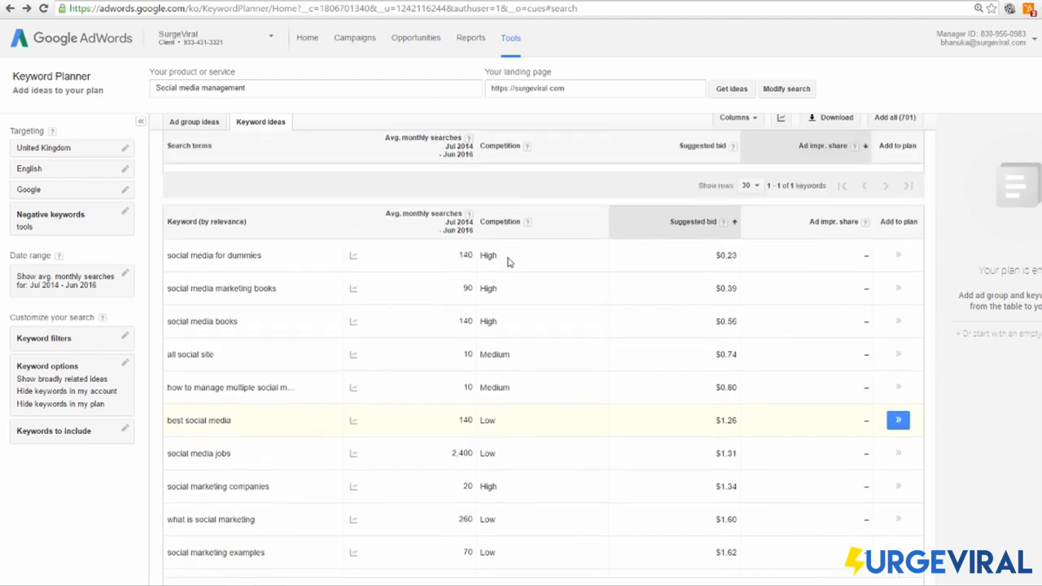
pyautogui.scroll(1, 501, 262)
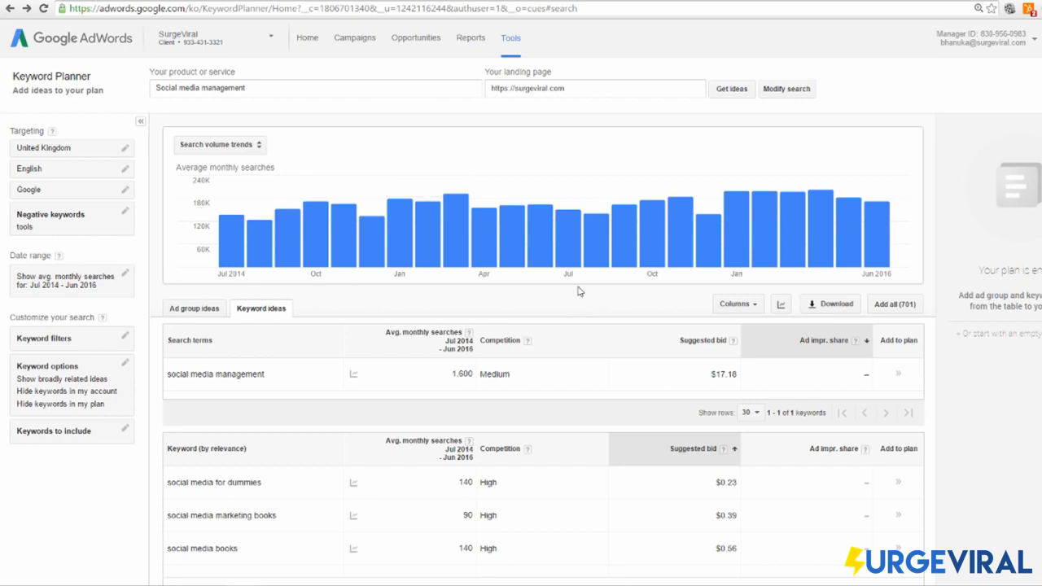
pyautogui.scroll(-3, 557, 202)
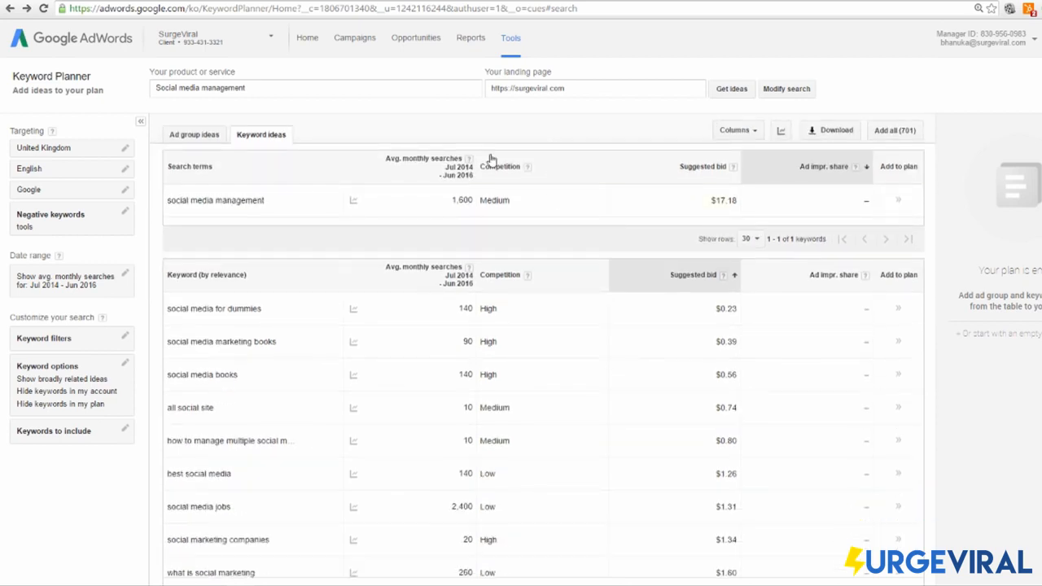
pyautogui.scroll(2, 489, 220)
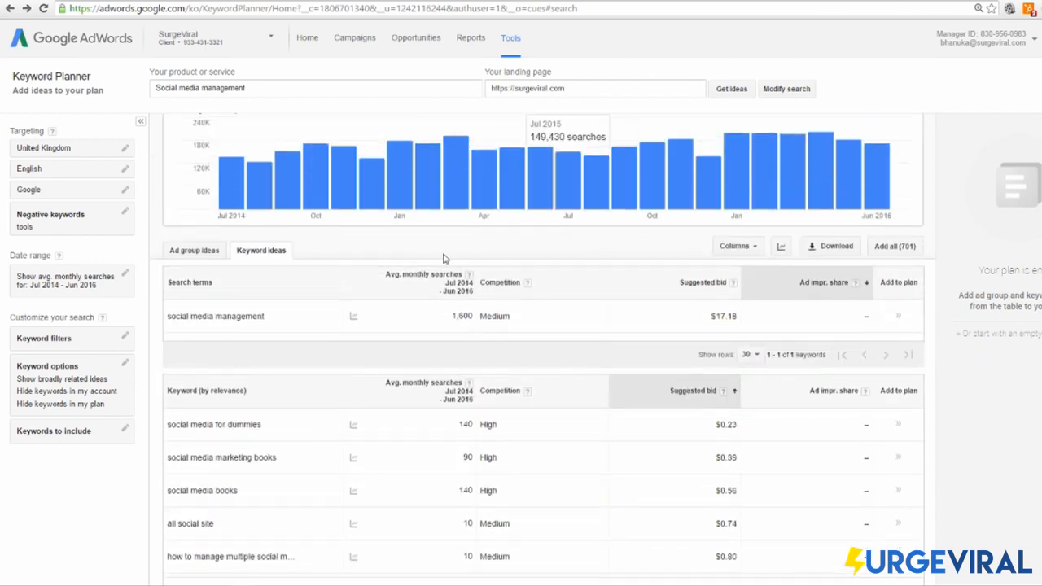
# Extend the product or service to "Social media management price" and get new keyword ideas
pyautogui.doubleClick(294, 90)
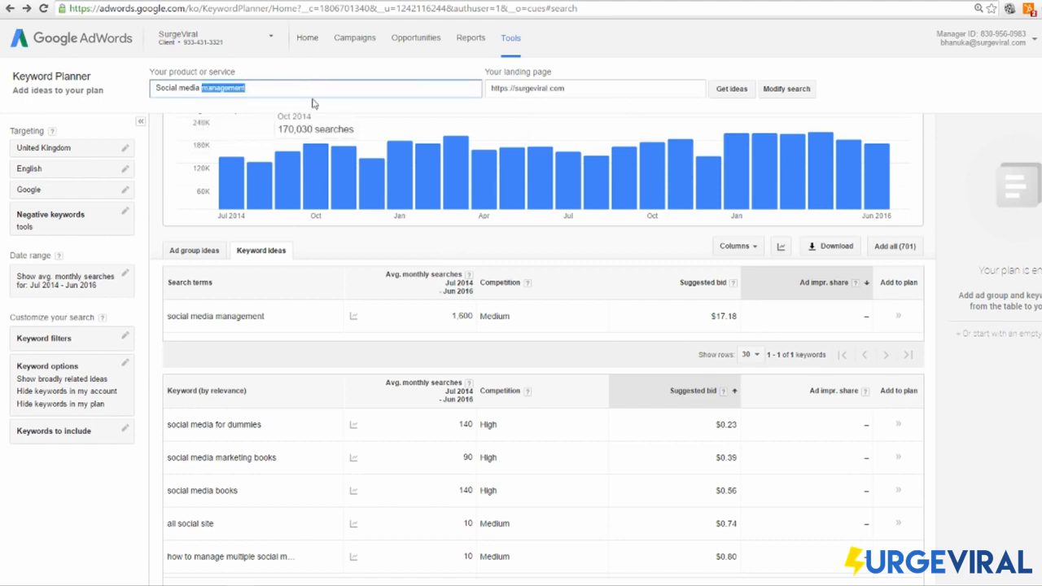
pyautogui.click(346, 87)
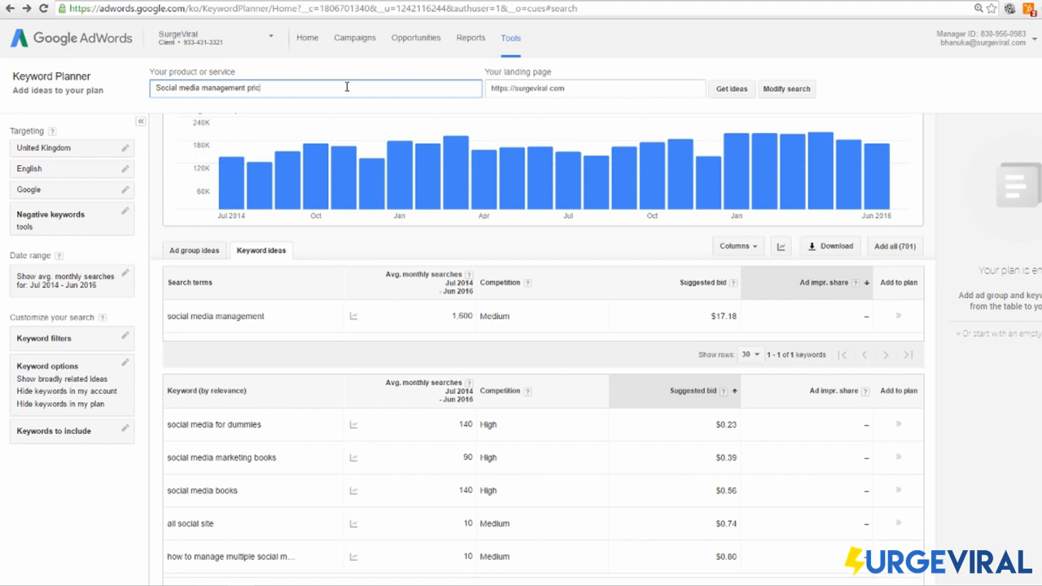
pyautogui.write('e')
pyautogui.press('Return')
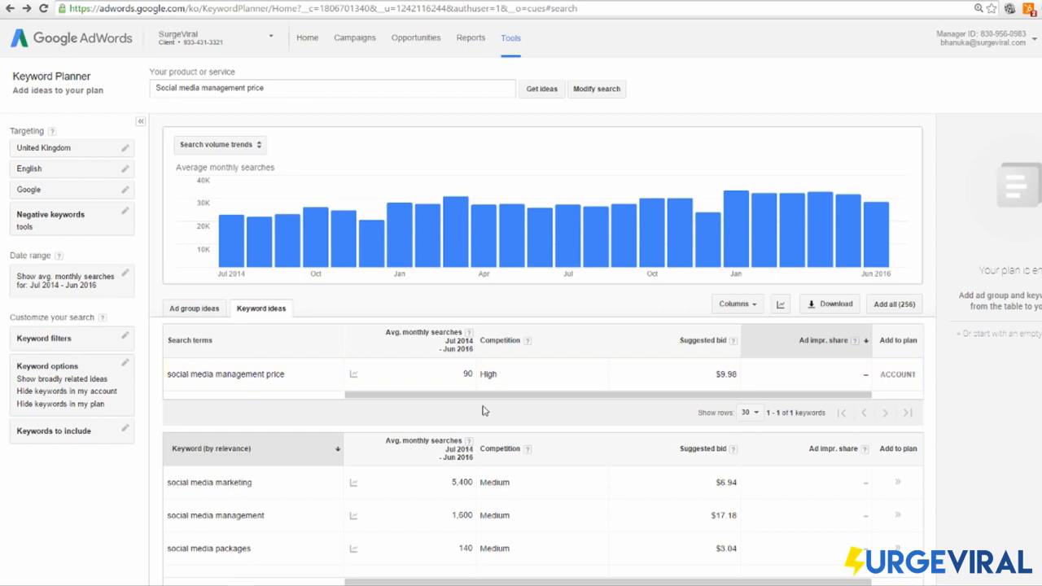
# Check the suggested bid of "social media management price" and the monthly searches and competition of "social media packages"
pyautogui.click(719, 374)
pyautogui.scroll(-2, 764, 392)
pyautogui.moveTo(353, 373)
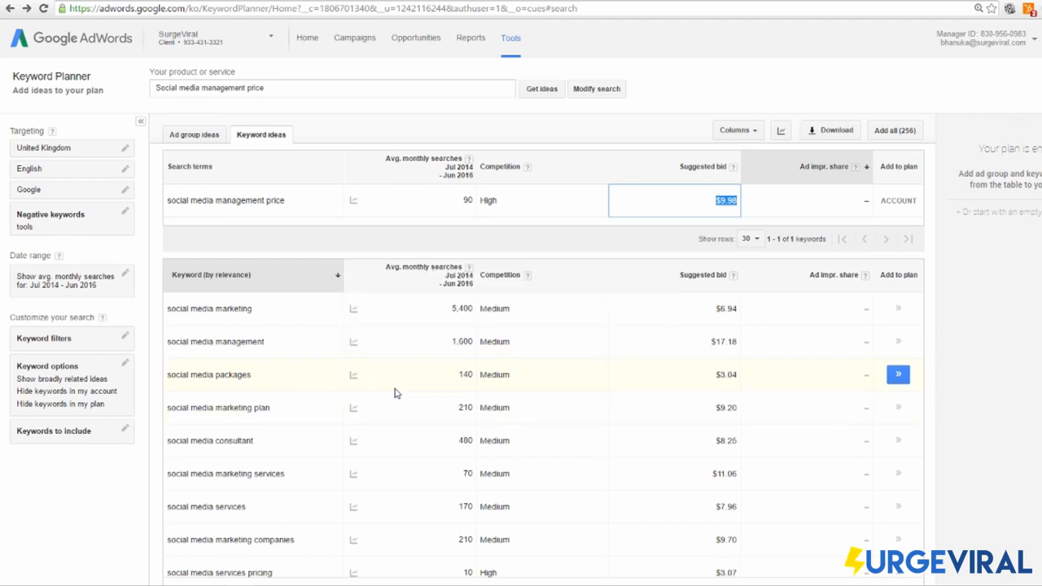
pyautogui.moveTo(471, 380); pyautogui.dragTo(449, 381)
pyautogui.click(310, 375)
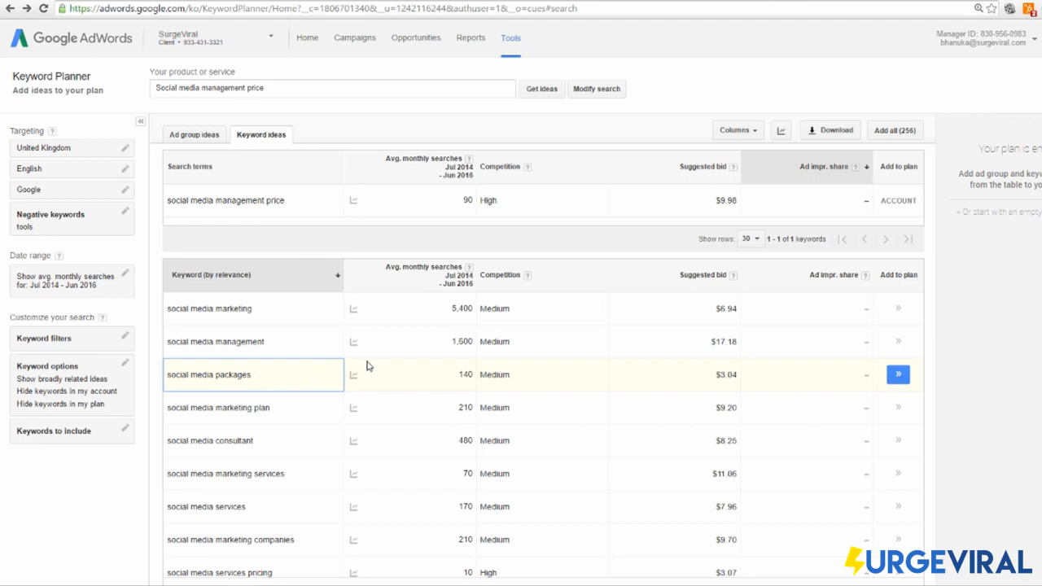
pyautogui.moveTo(544, 369); pyautogui.dragTo(456, 378)
pyautogui.scroll(-2, 529, 371)
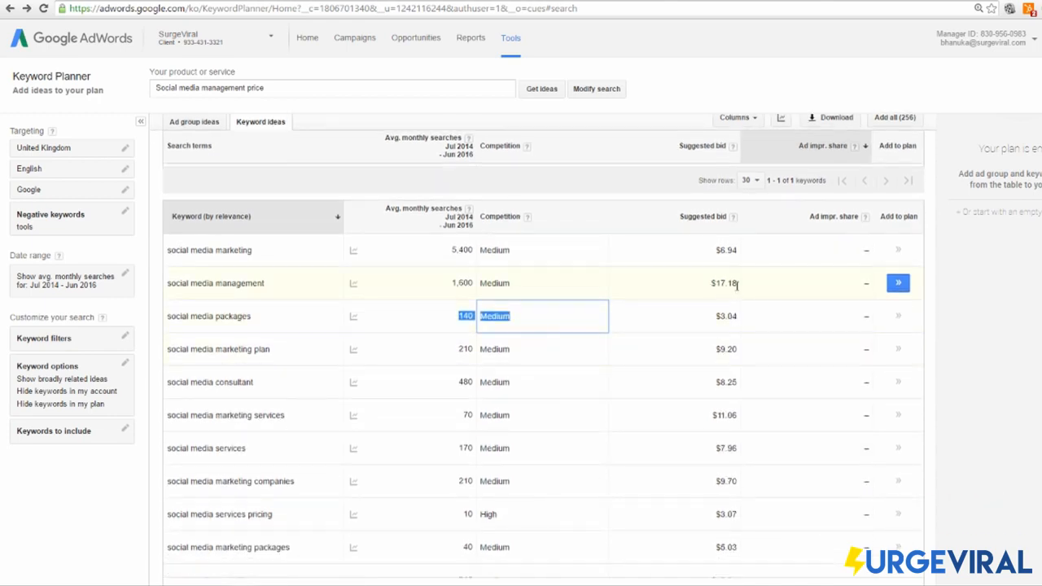
# Check the suggested bid and the monthly search history of the keyword "social media packages"
pyautogui.moveTo(732, 217)
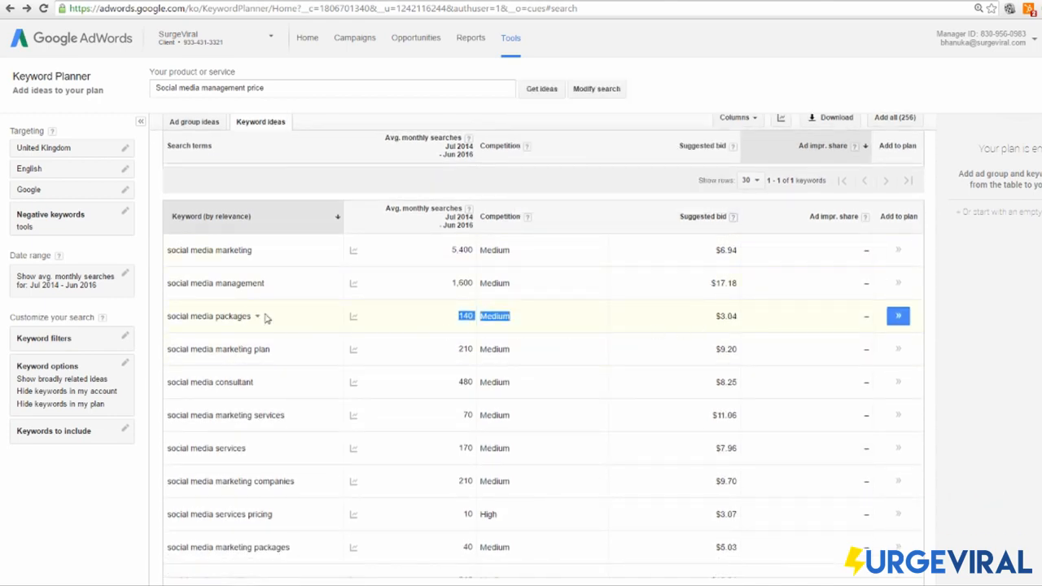
pyautogui.click(257, 316)
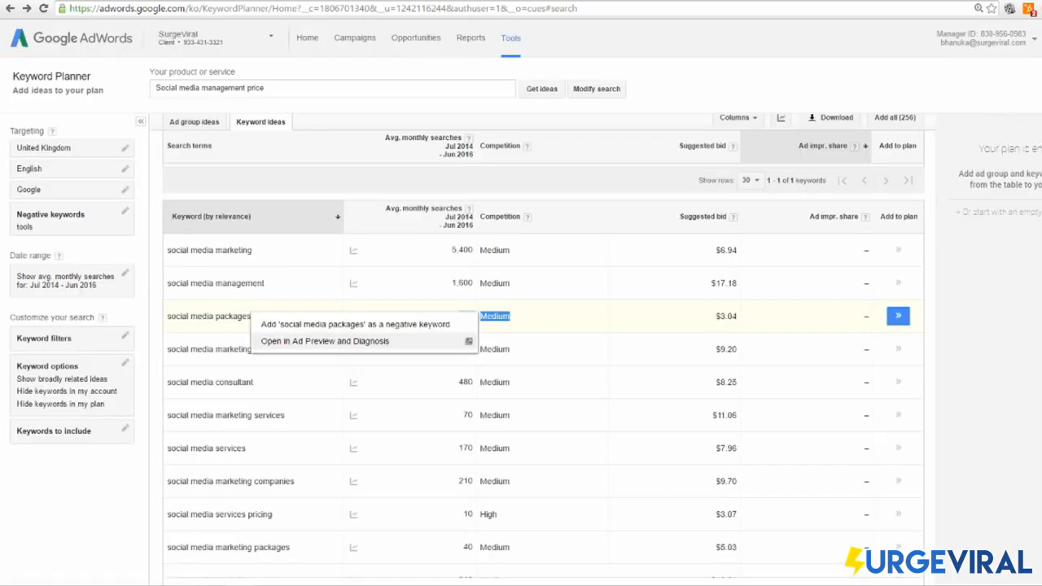
pyautogui.click(721, 317)
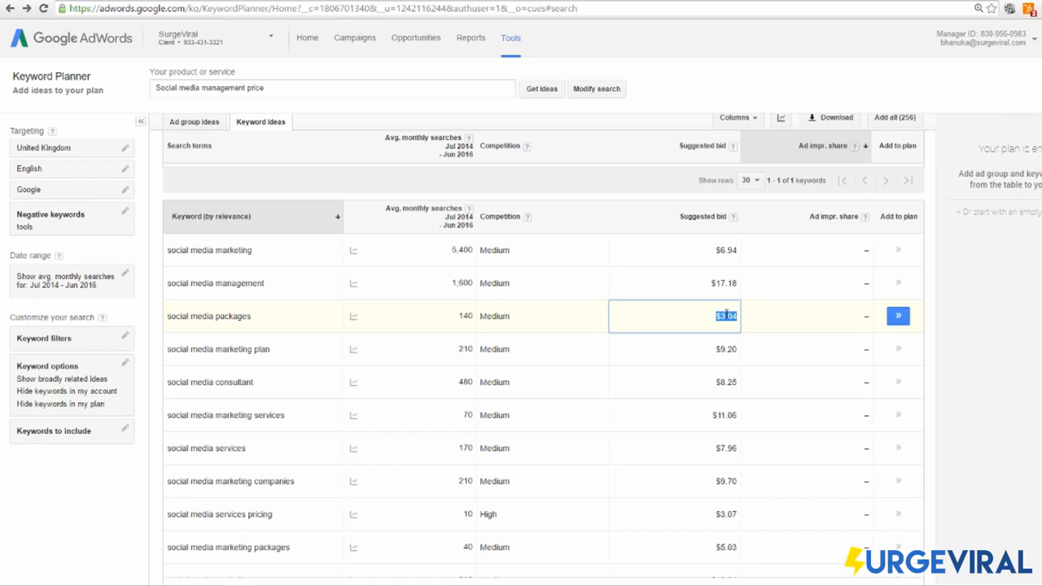
pyautogui.click(379, 318)
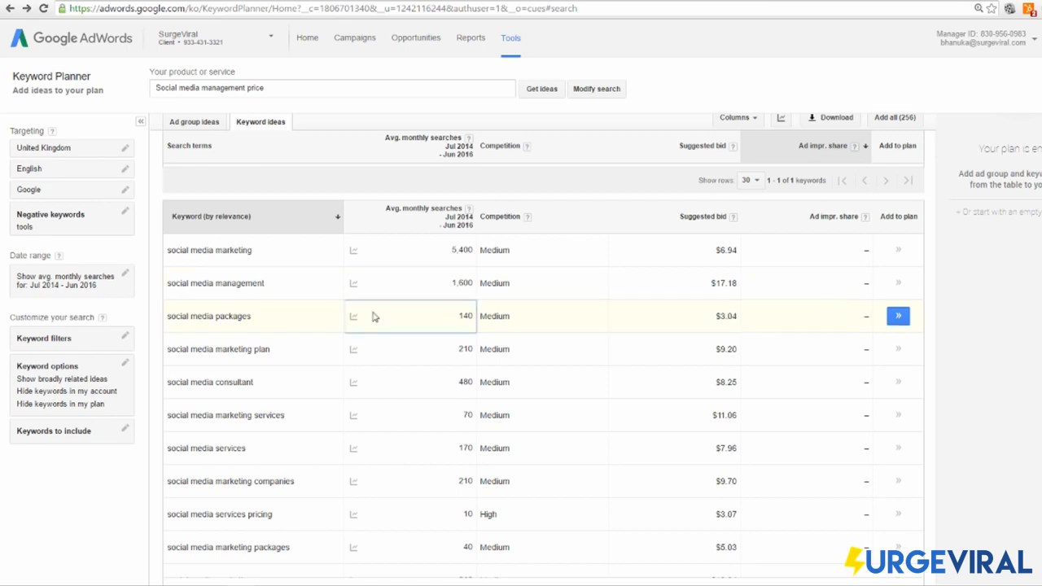
pyautogui.click(667, 327)
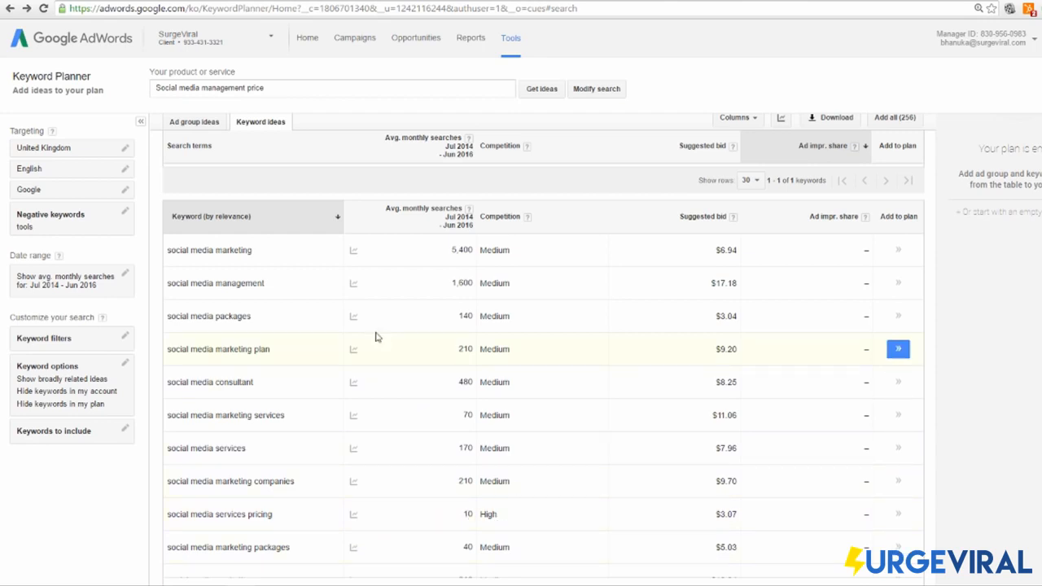
pyautogui.moveTo(354, 322)
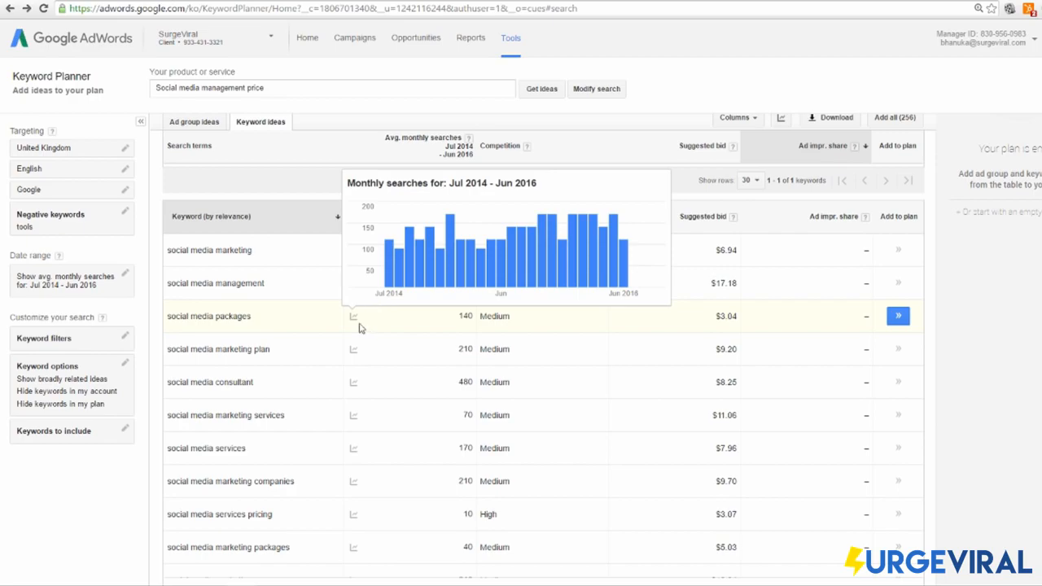
# Open "social media packages" in Ad Preview and Diagnosis and preview its results on the co.uk Google domain
pyautogui.click(253, 317)
pyautogui.click(277, 341)
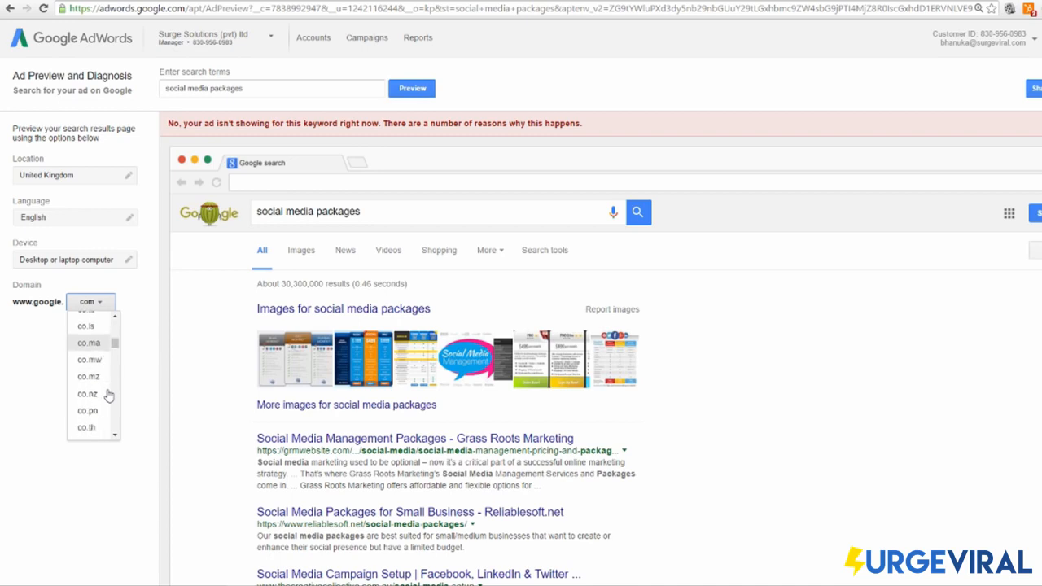
pyautogui.scroll(-5, 97, 359)
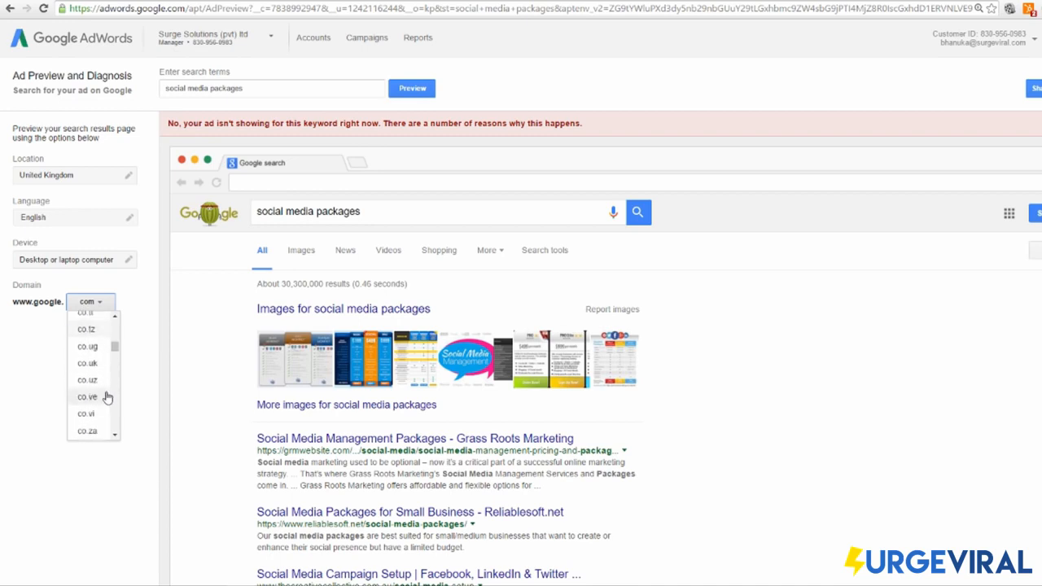
pyautogui.click(99, 364)
pyautogui.click(412, 88)
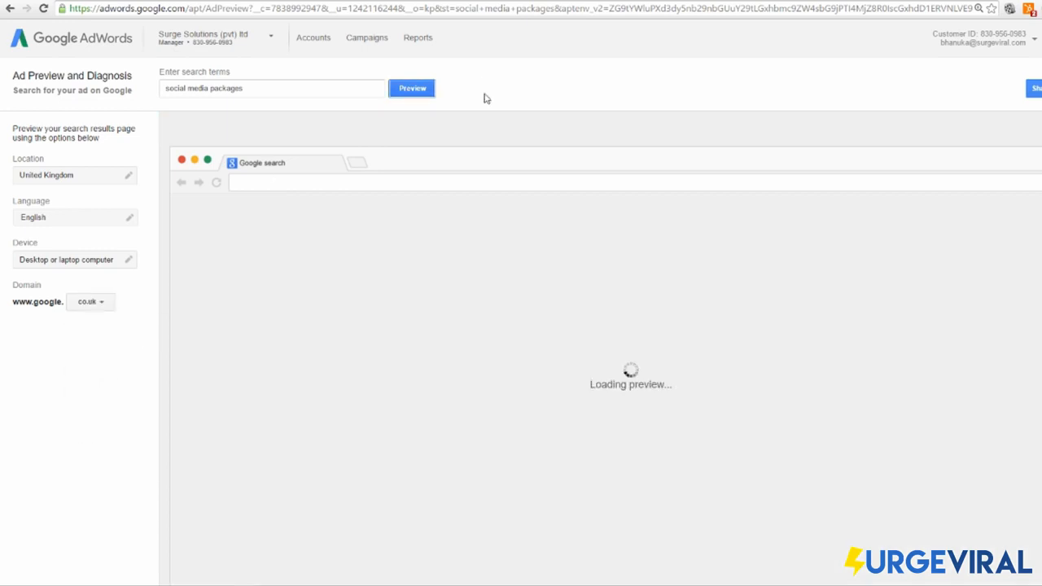